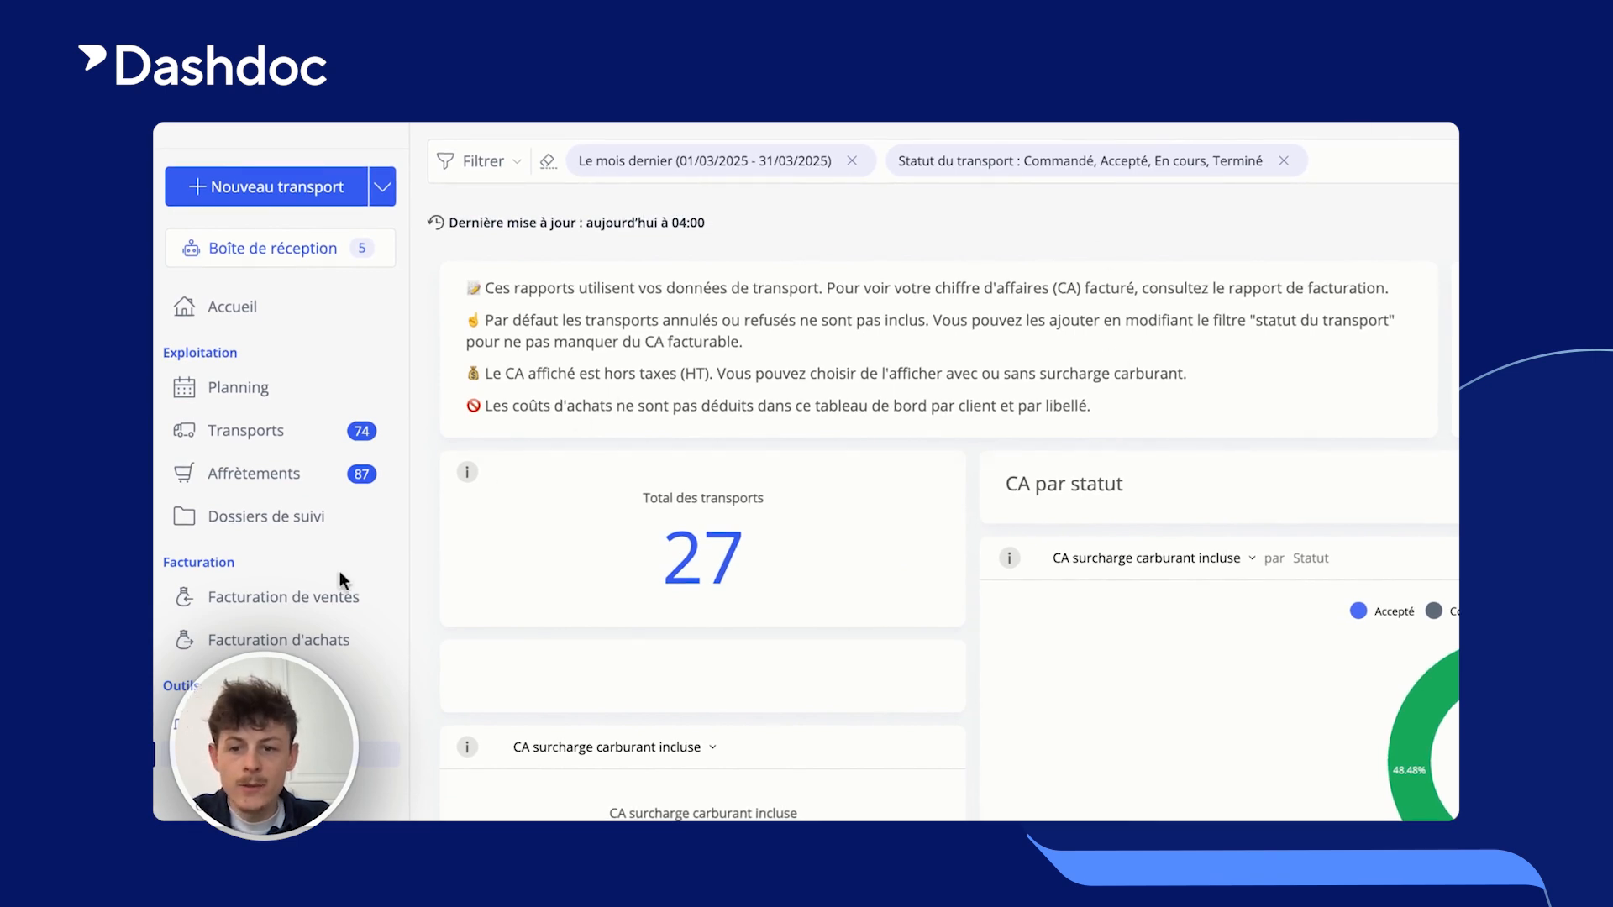
Step: Review the filters available for the general report
scroll(340, 573, down, 3)
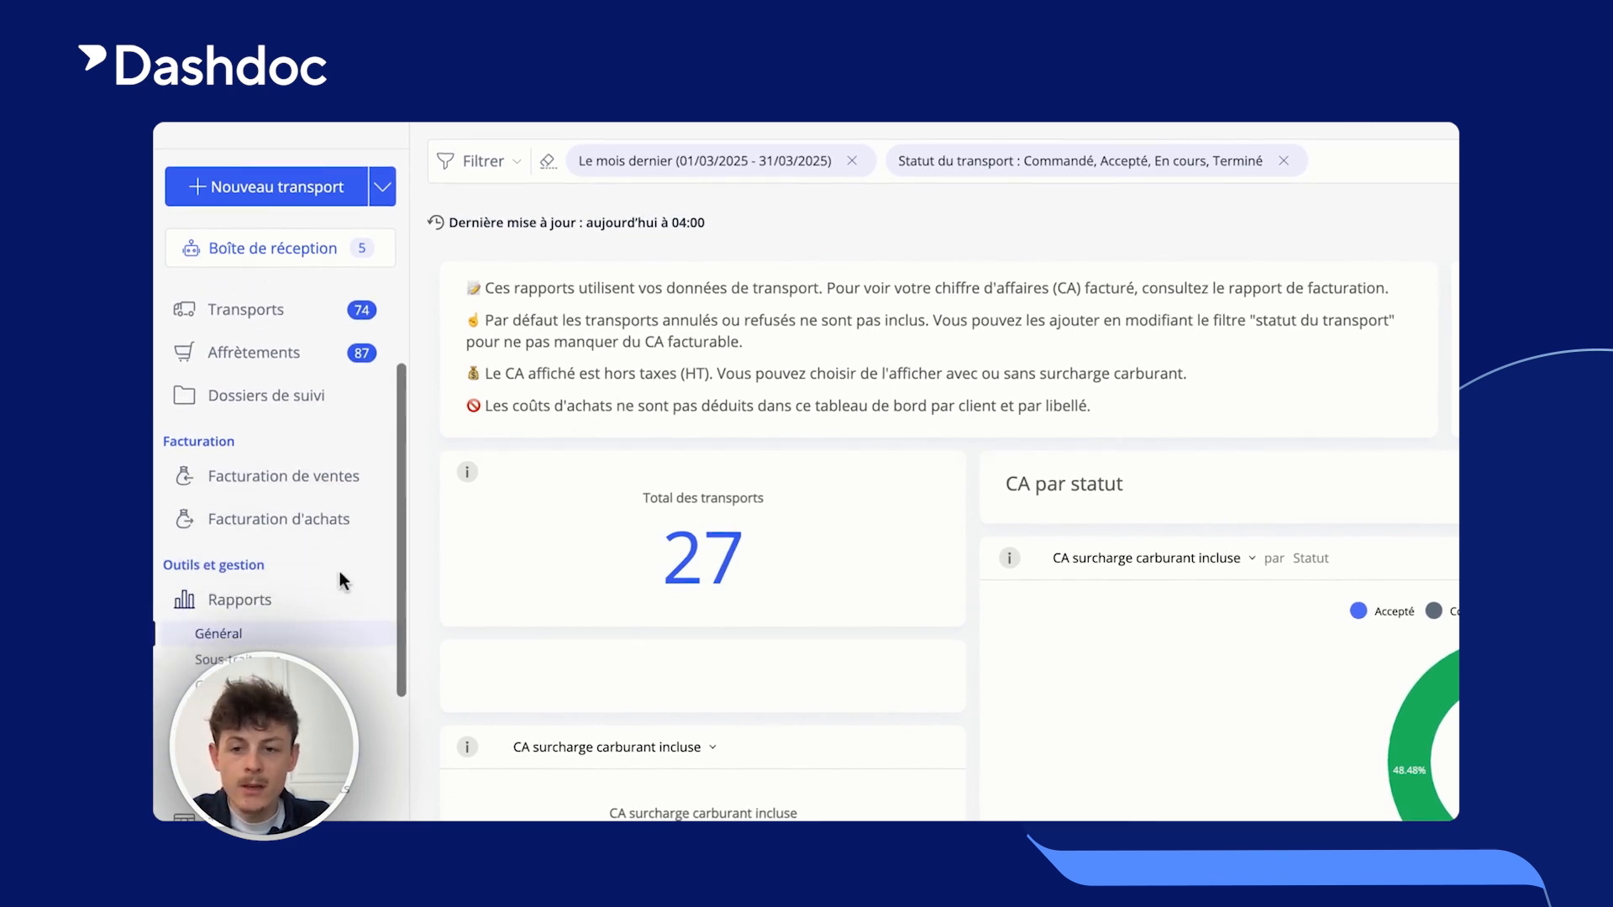
click(495, 166)
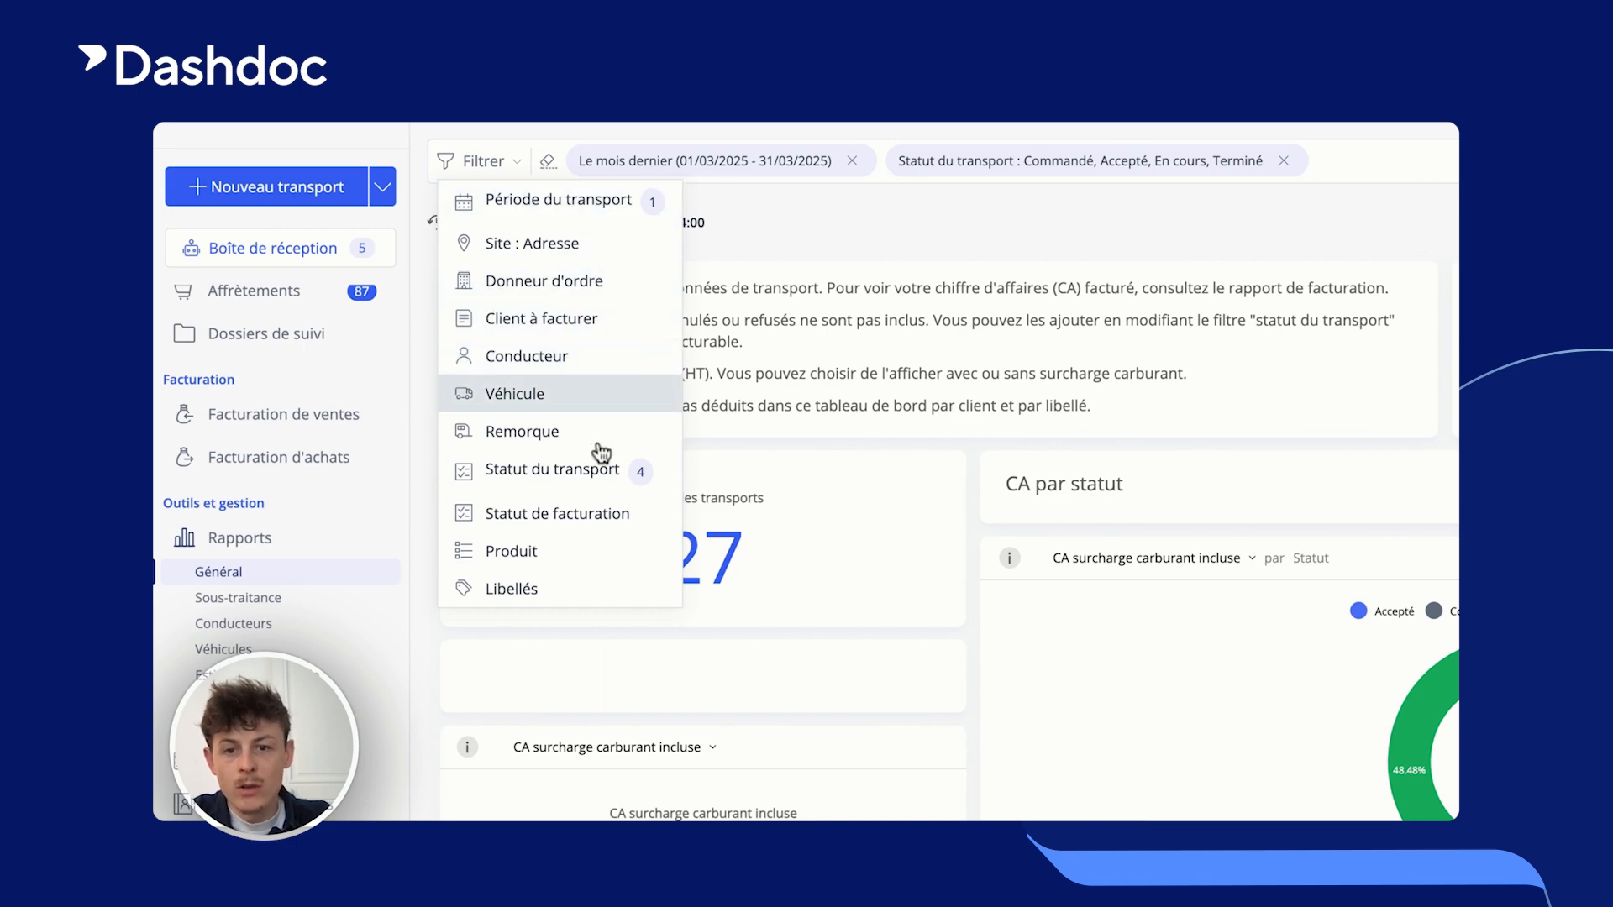
click(726, 123)
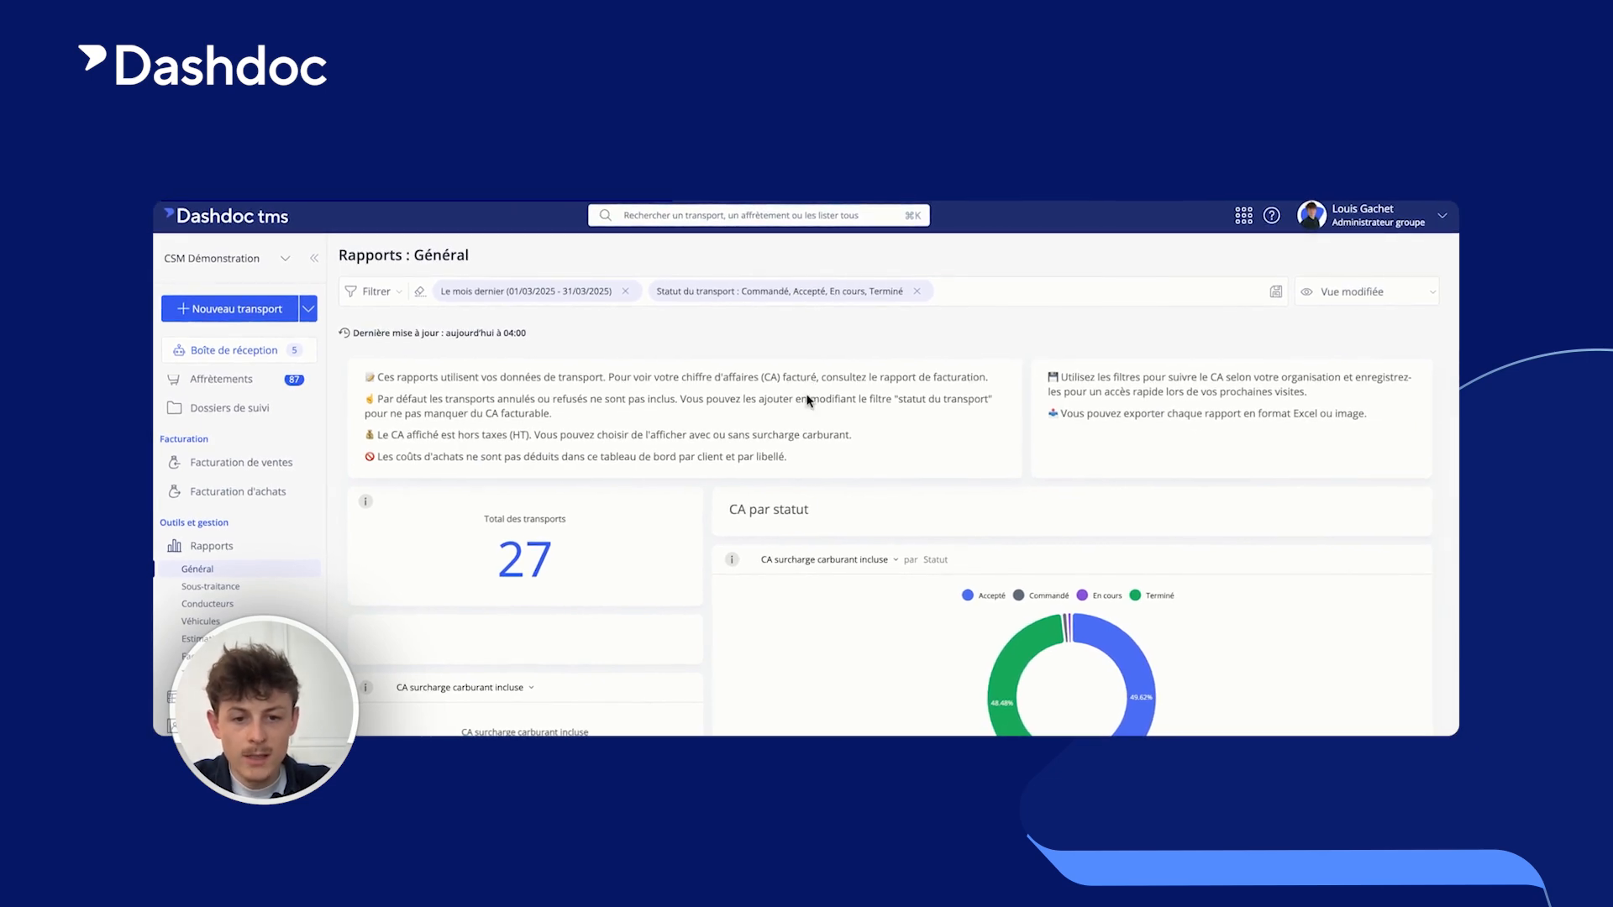
Step: Check the export formats offered for the CA par statut chart
scroll(842, 527, down, 3)
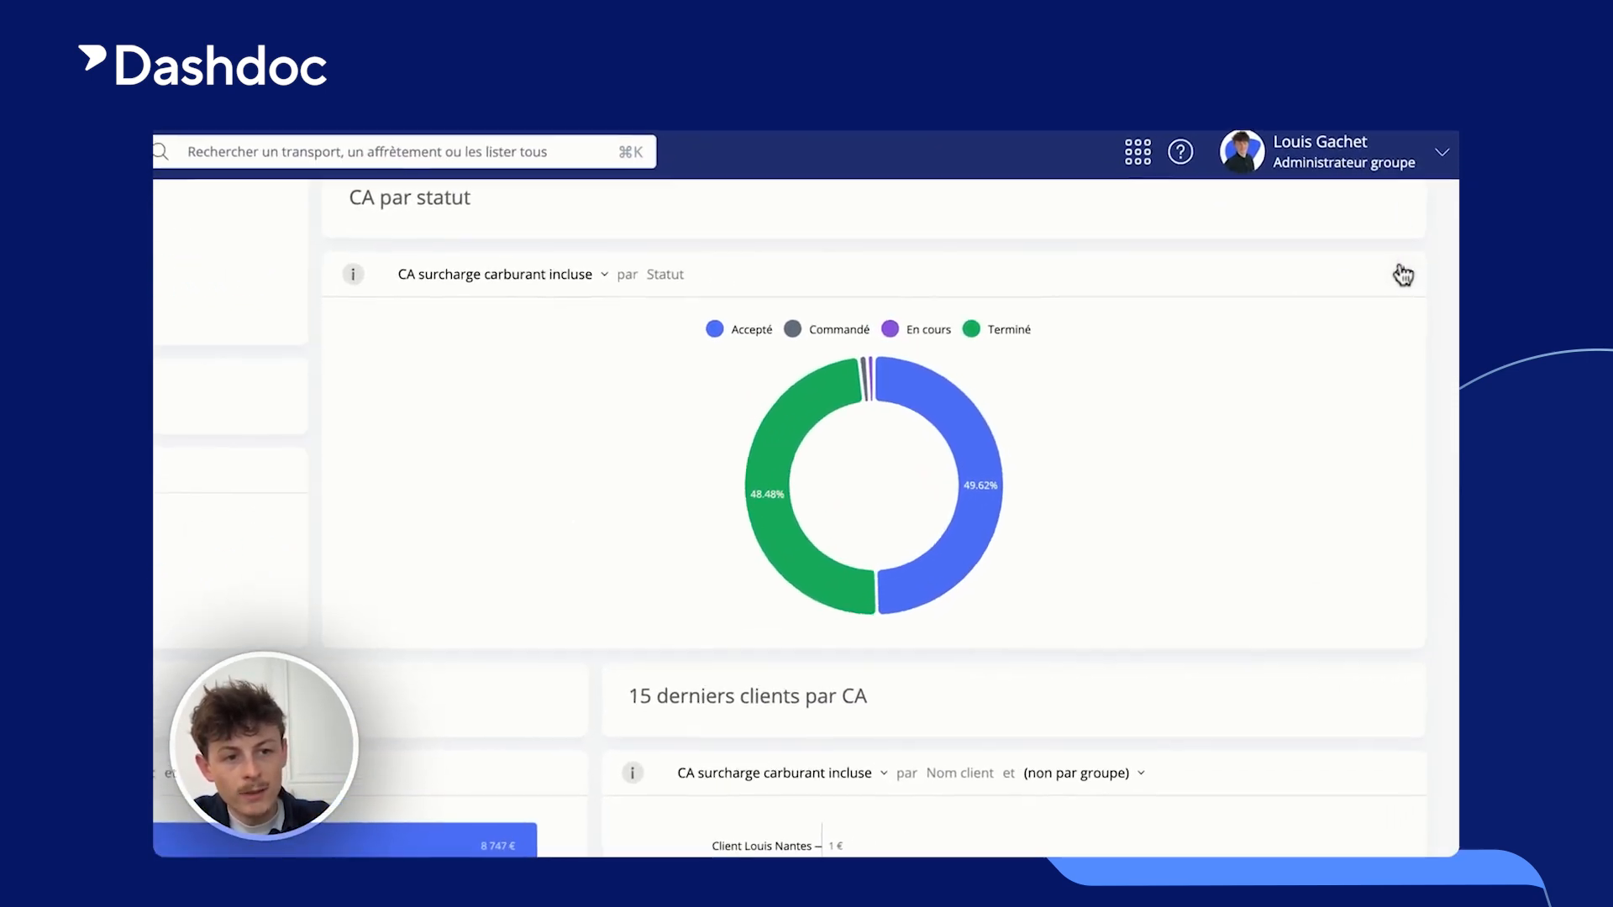
click(1403, 274)
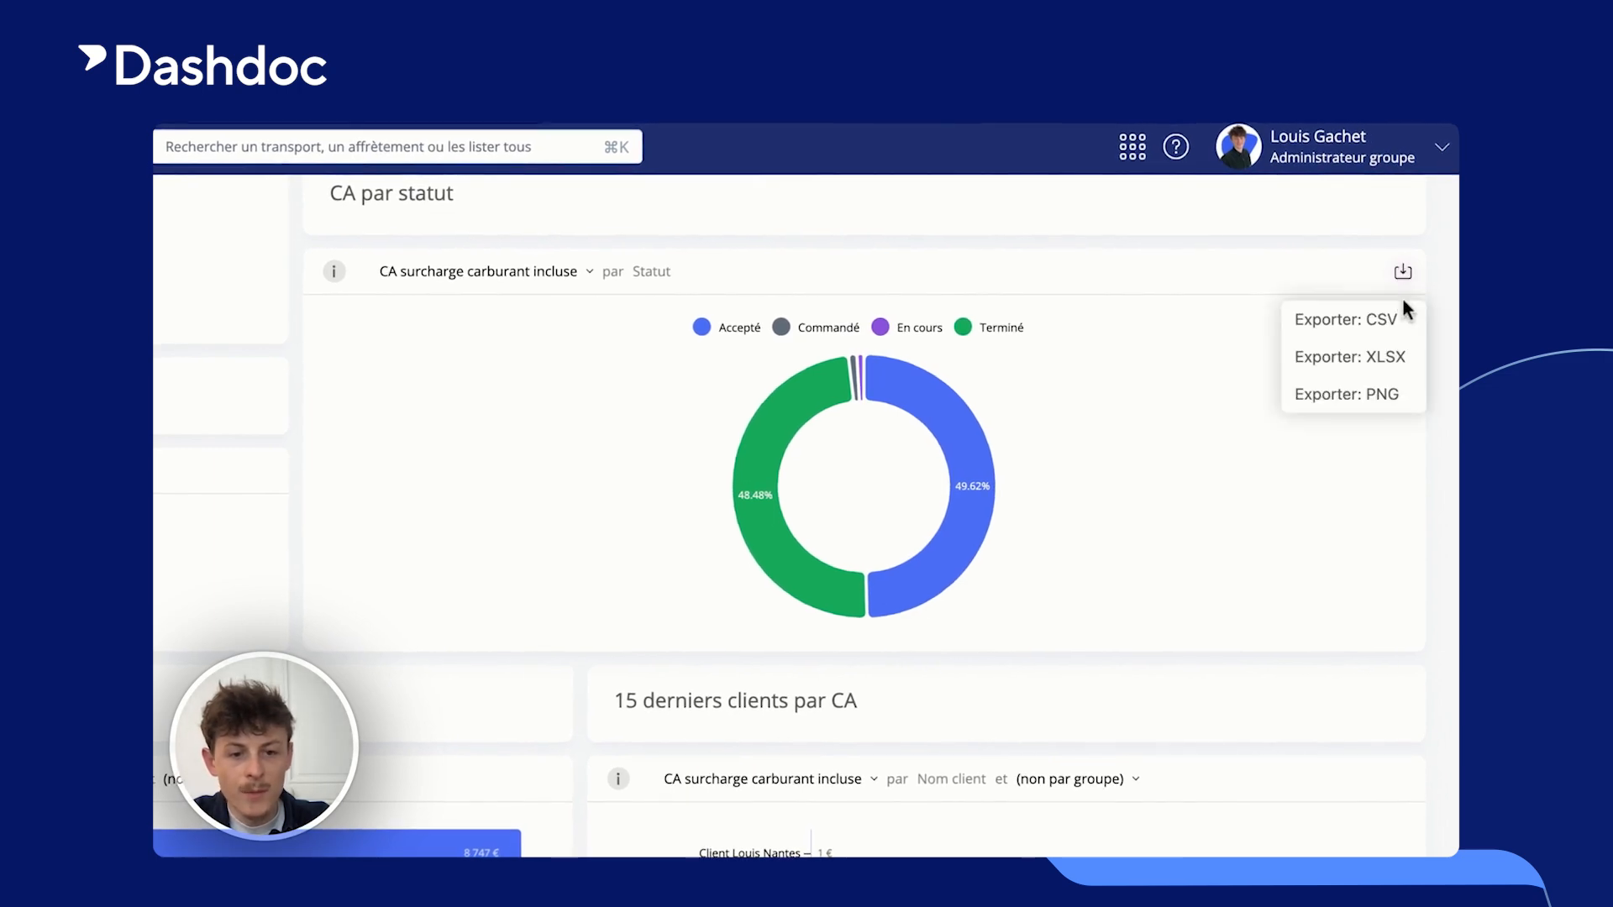
click(1397, 348)
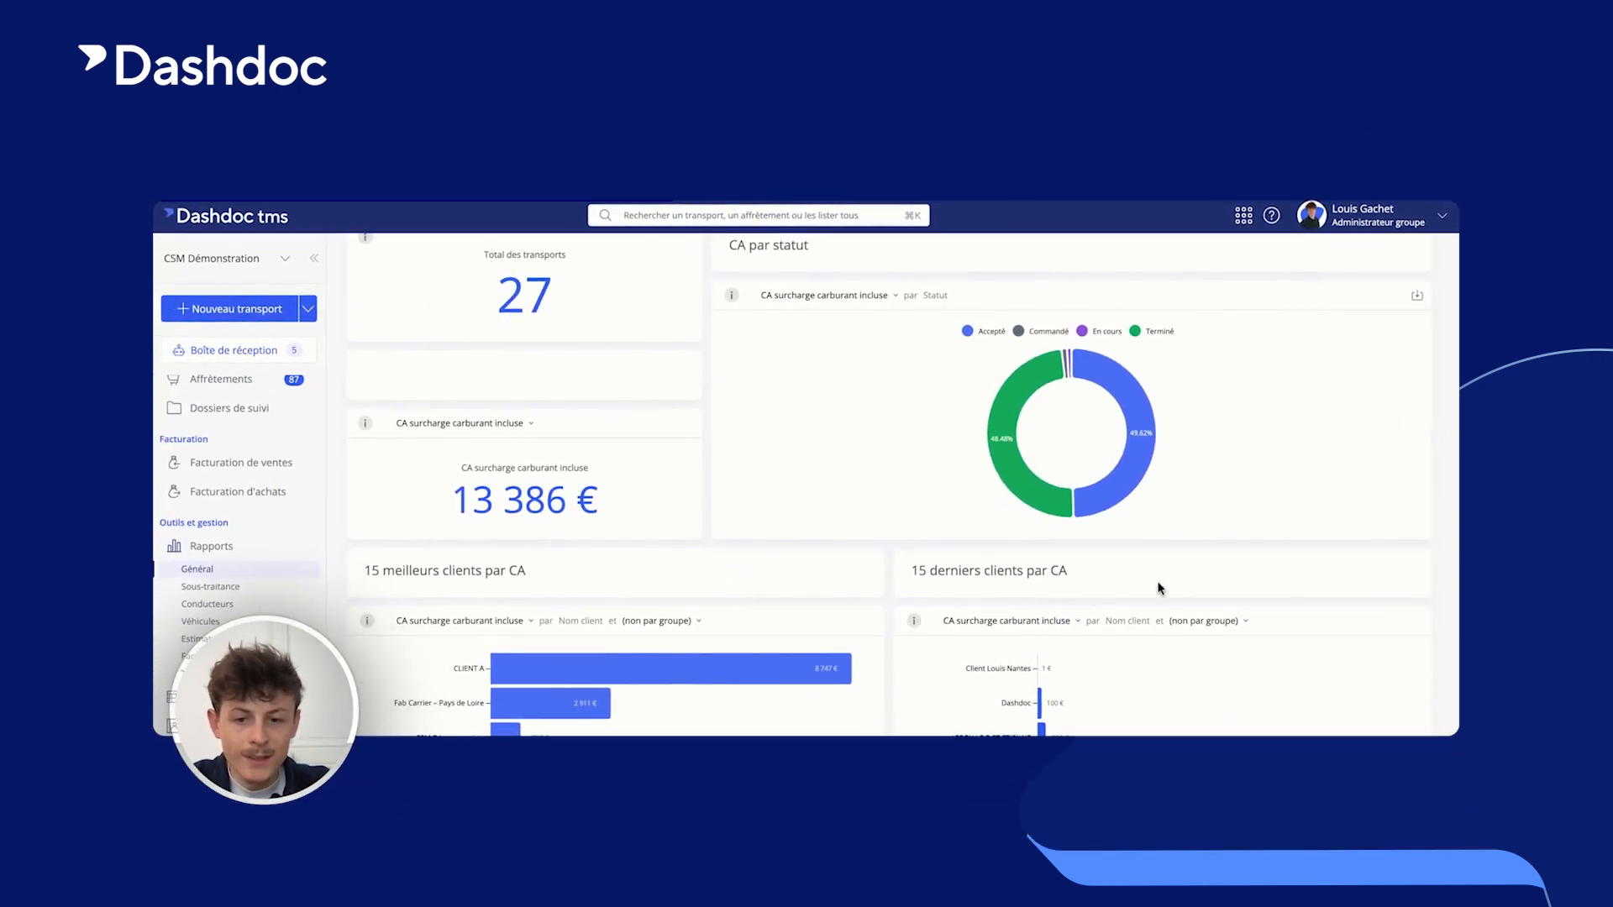
Step: Check the export options of the list of included transports at the end of the general report
scroll(1058, 617, down, 20)
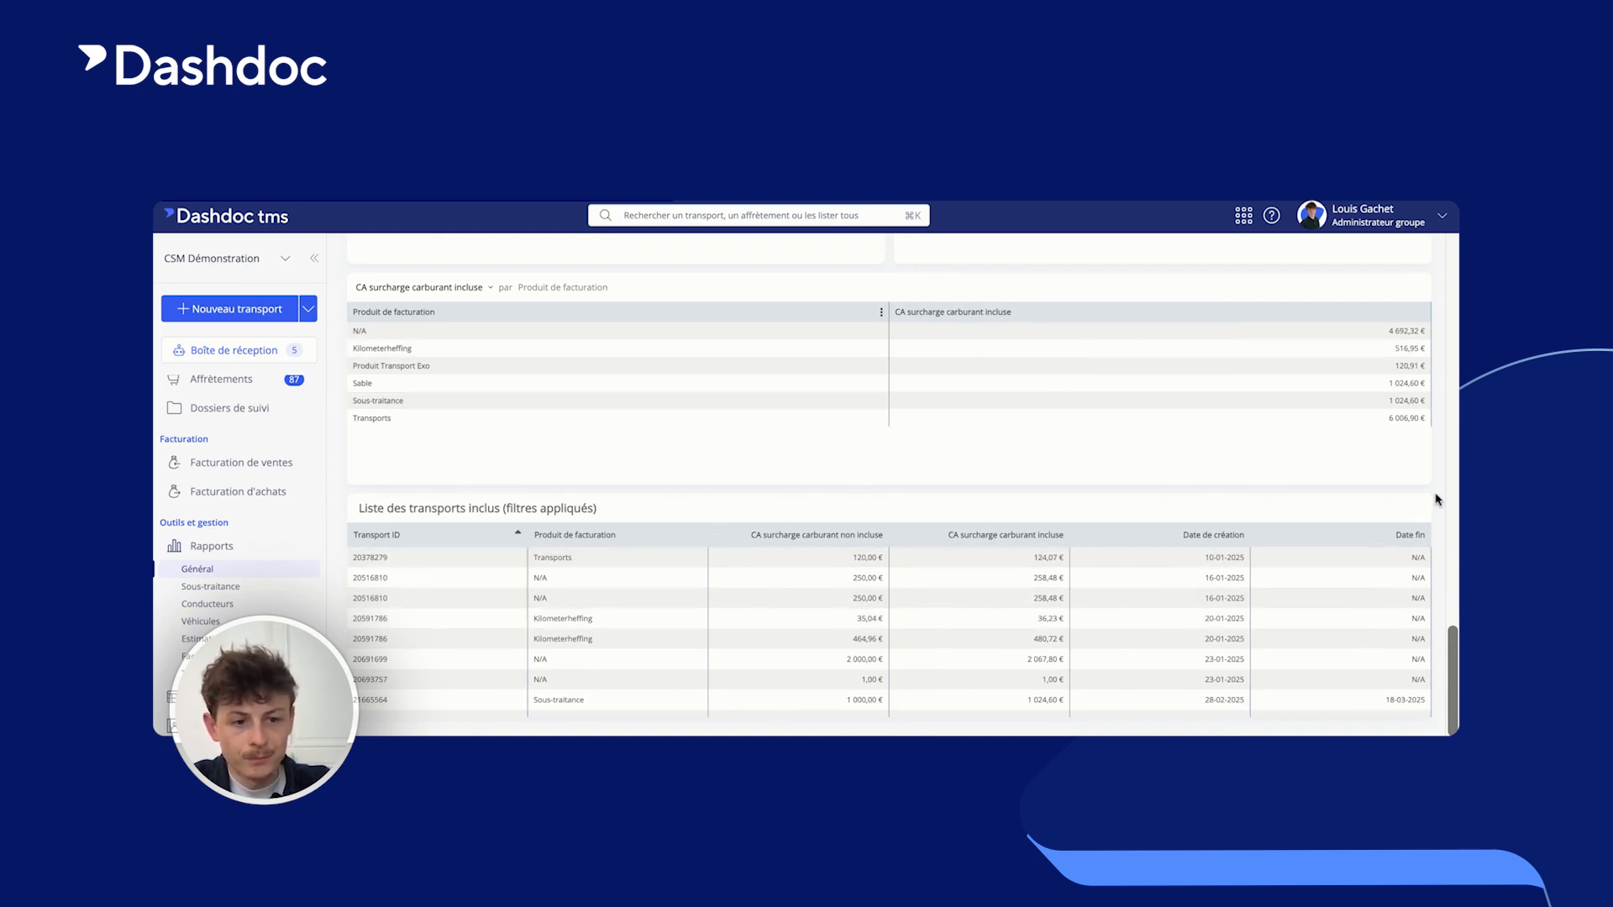
click(1417, 514)
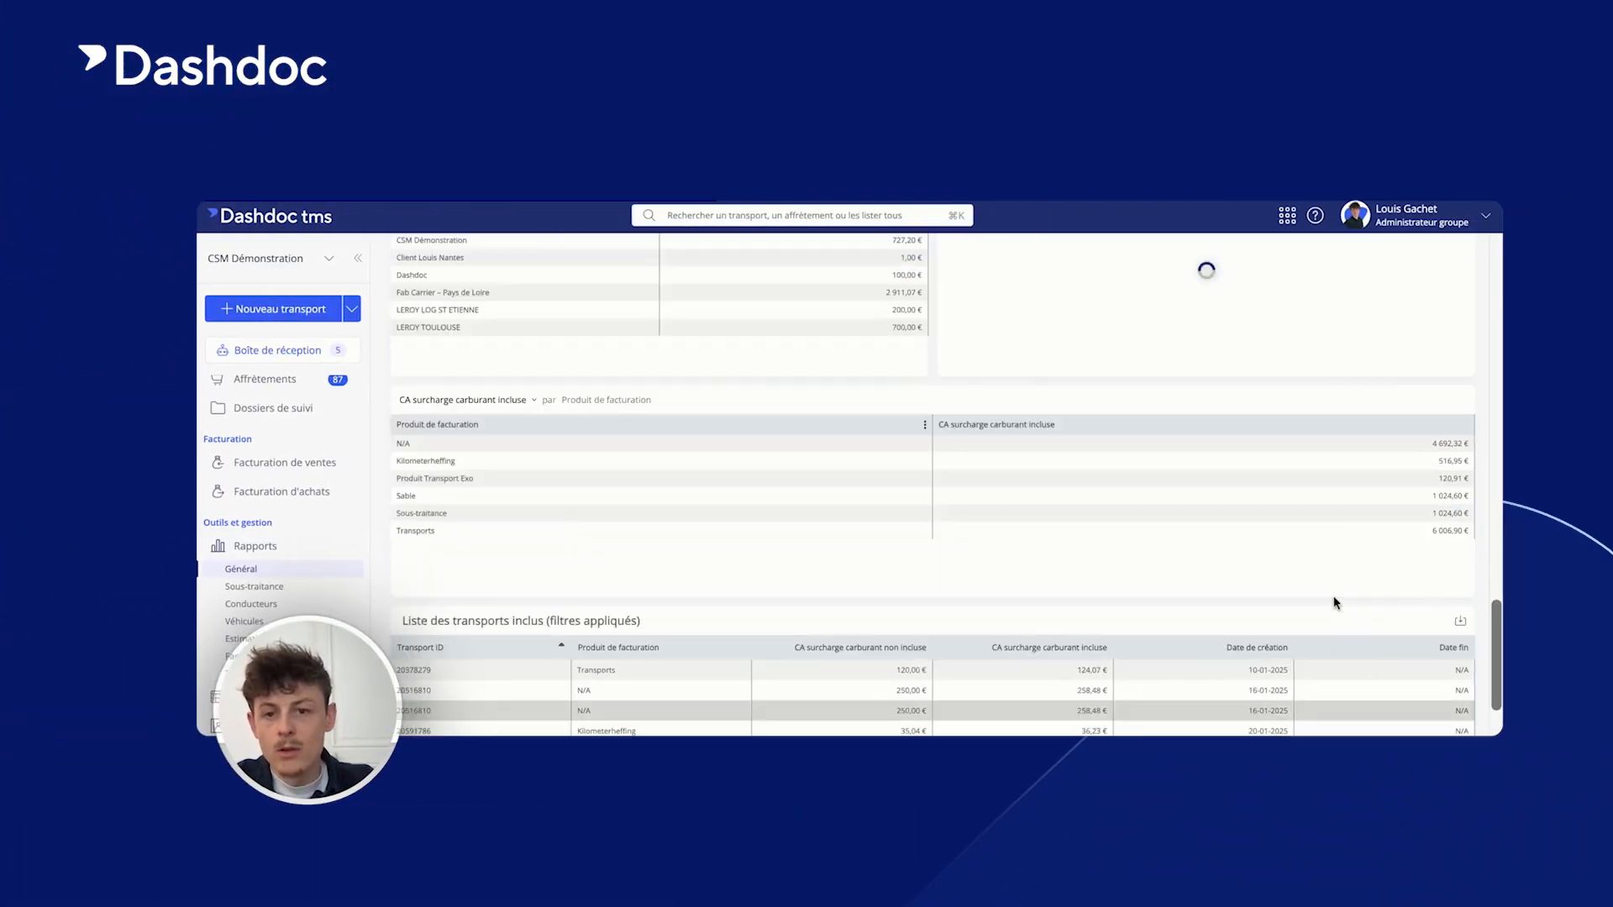
scroll(1260, 373, up, 20)
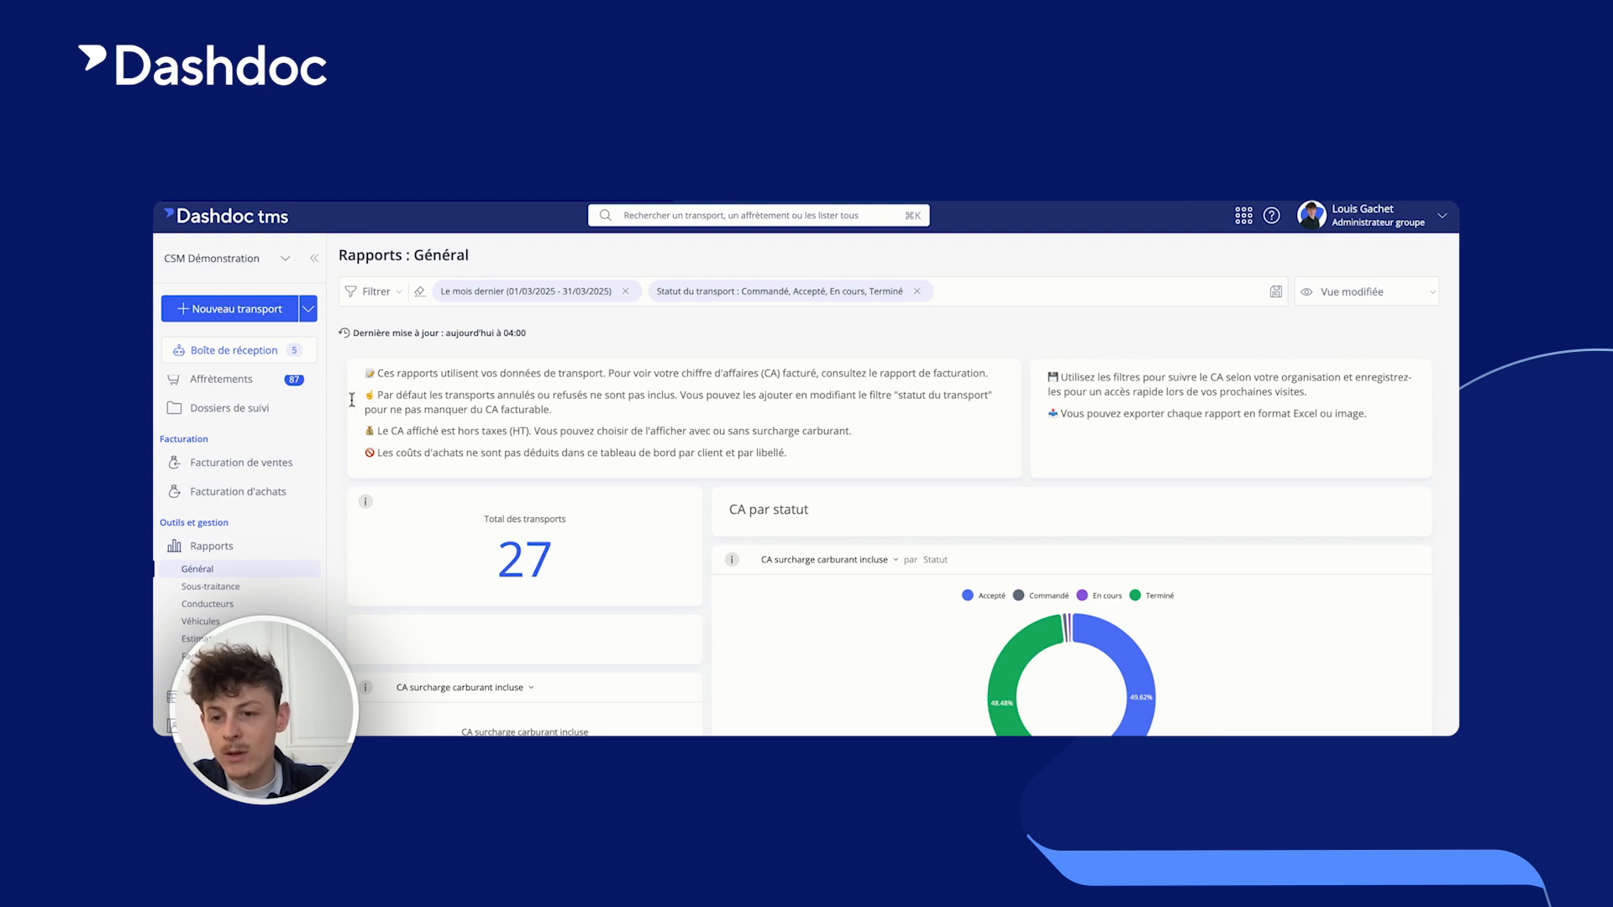
Step: Open the list of all transports, select every transport on the page and show the additional actions
scroll(221, 417, up, 3)
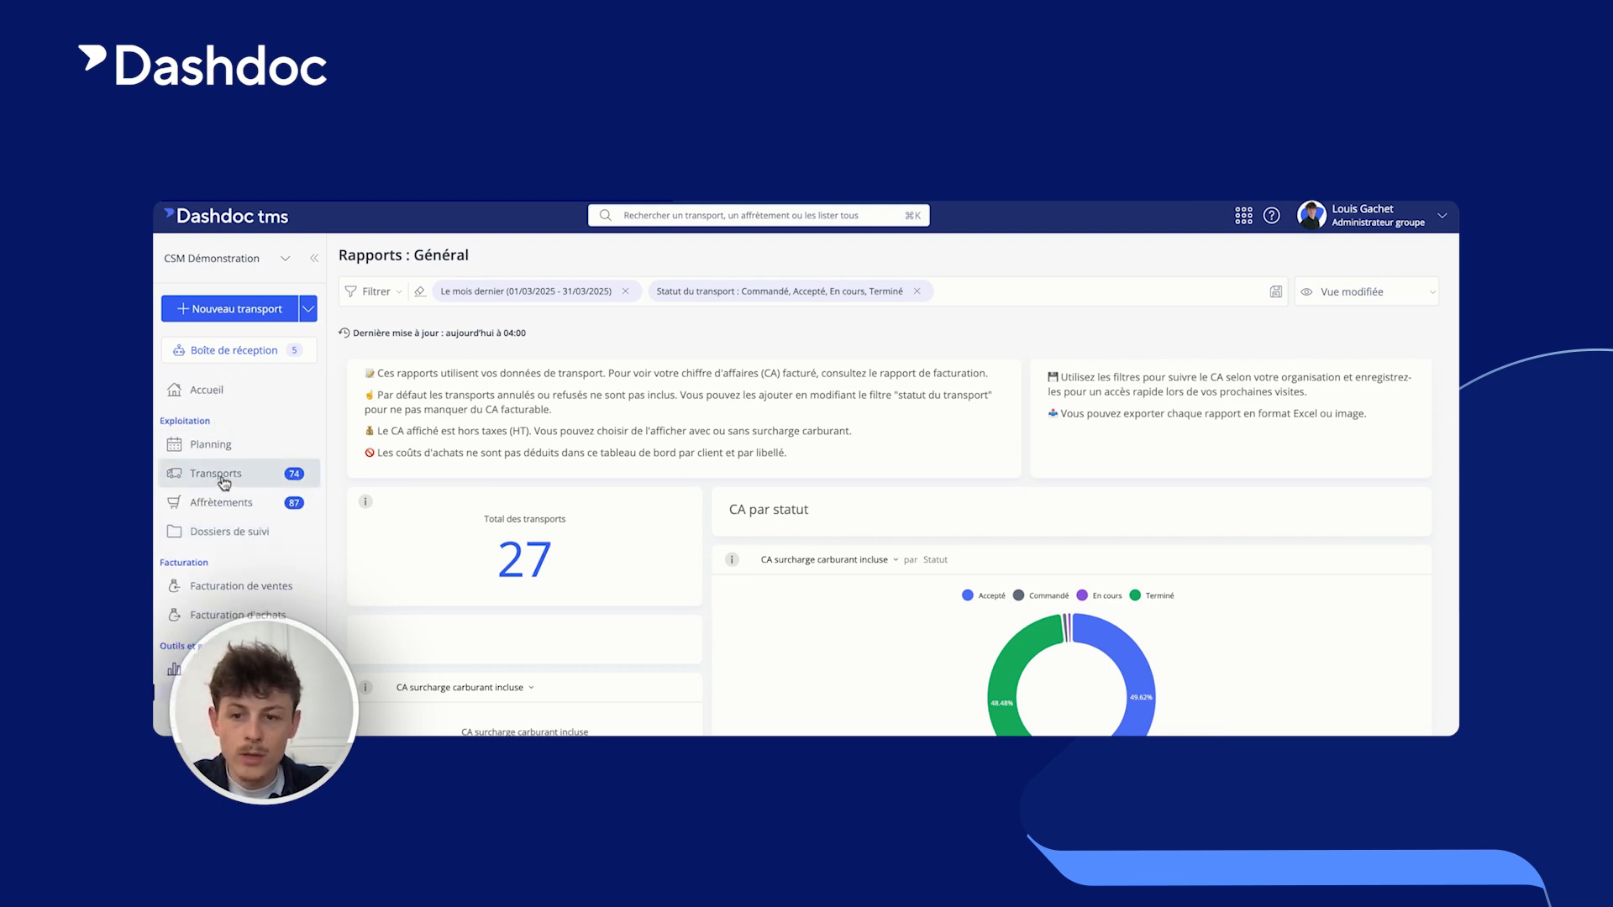
click(214, 476)
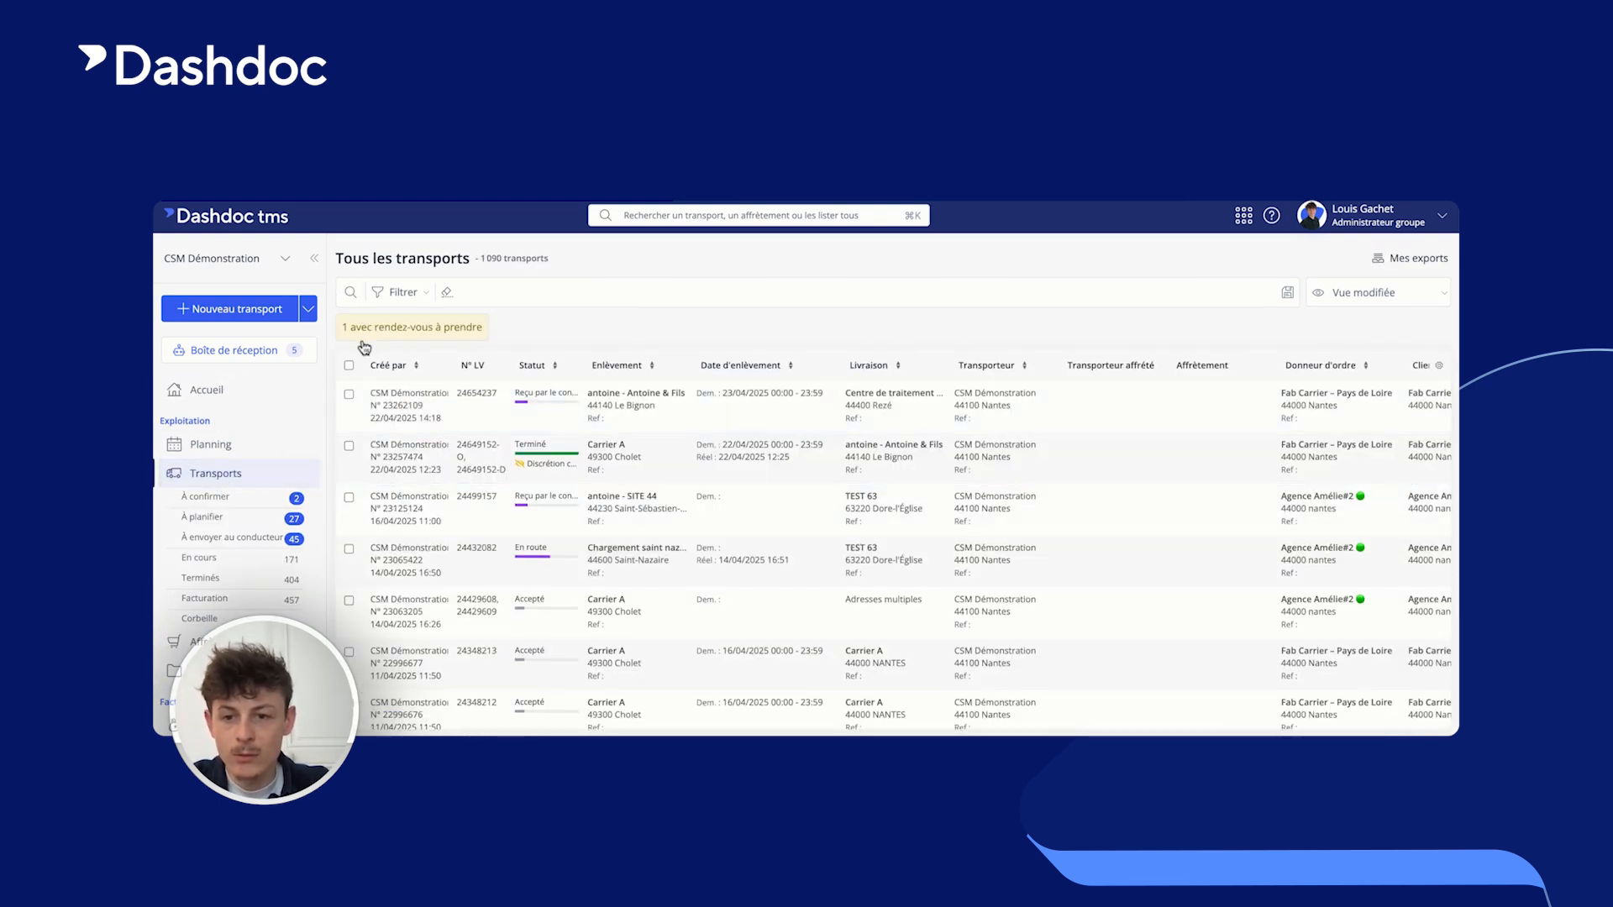
click(348, 368)
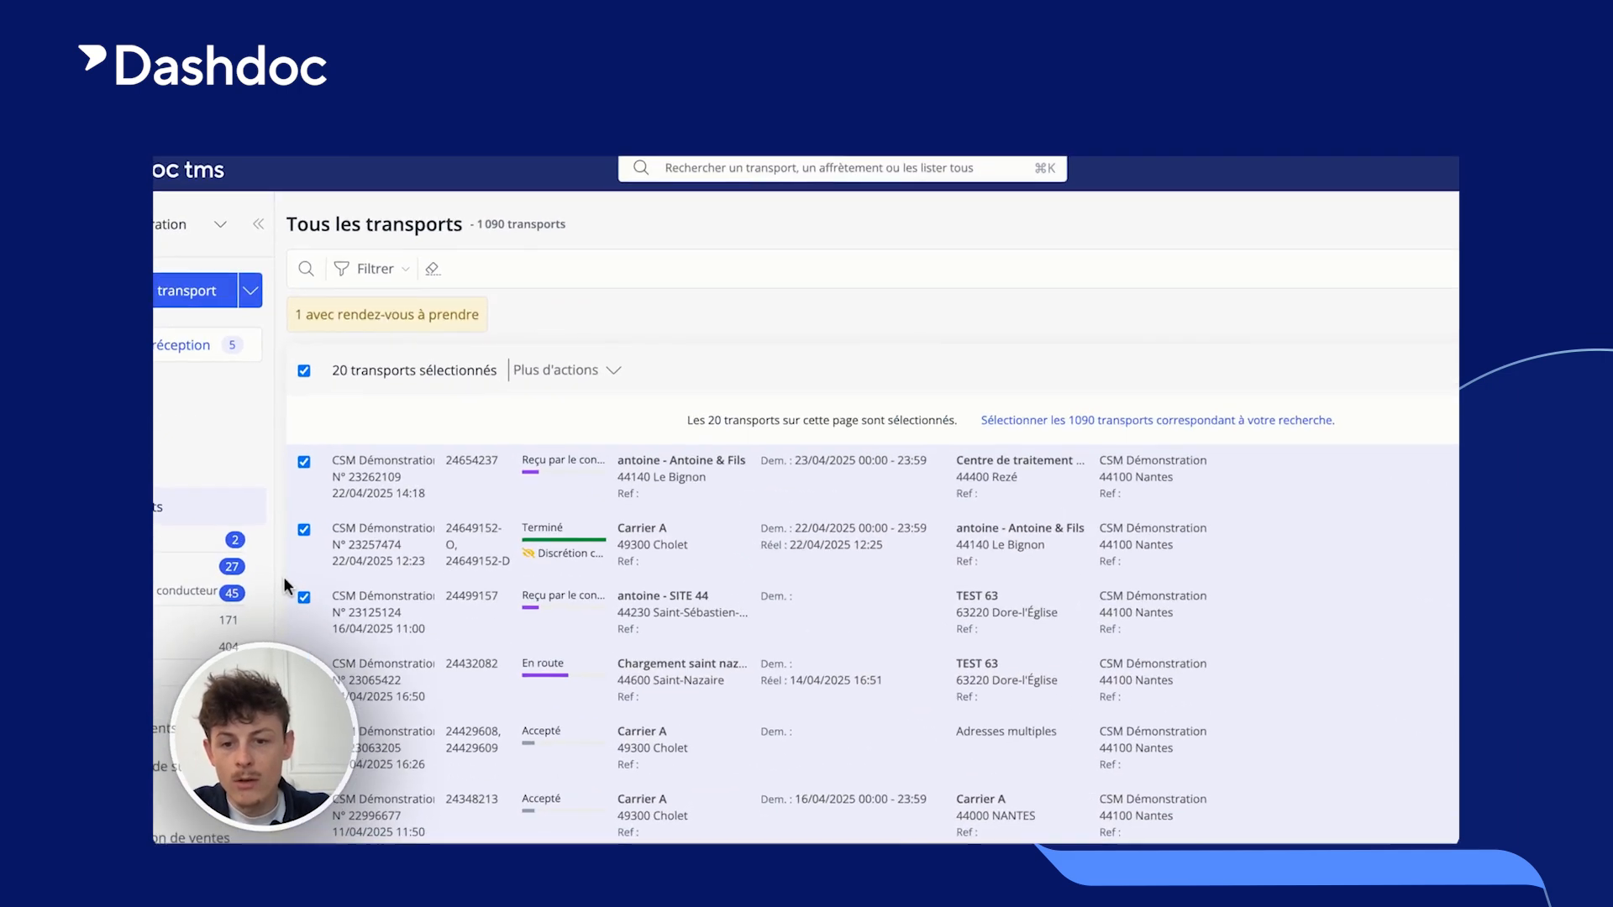
click(618, 368)
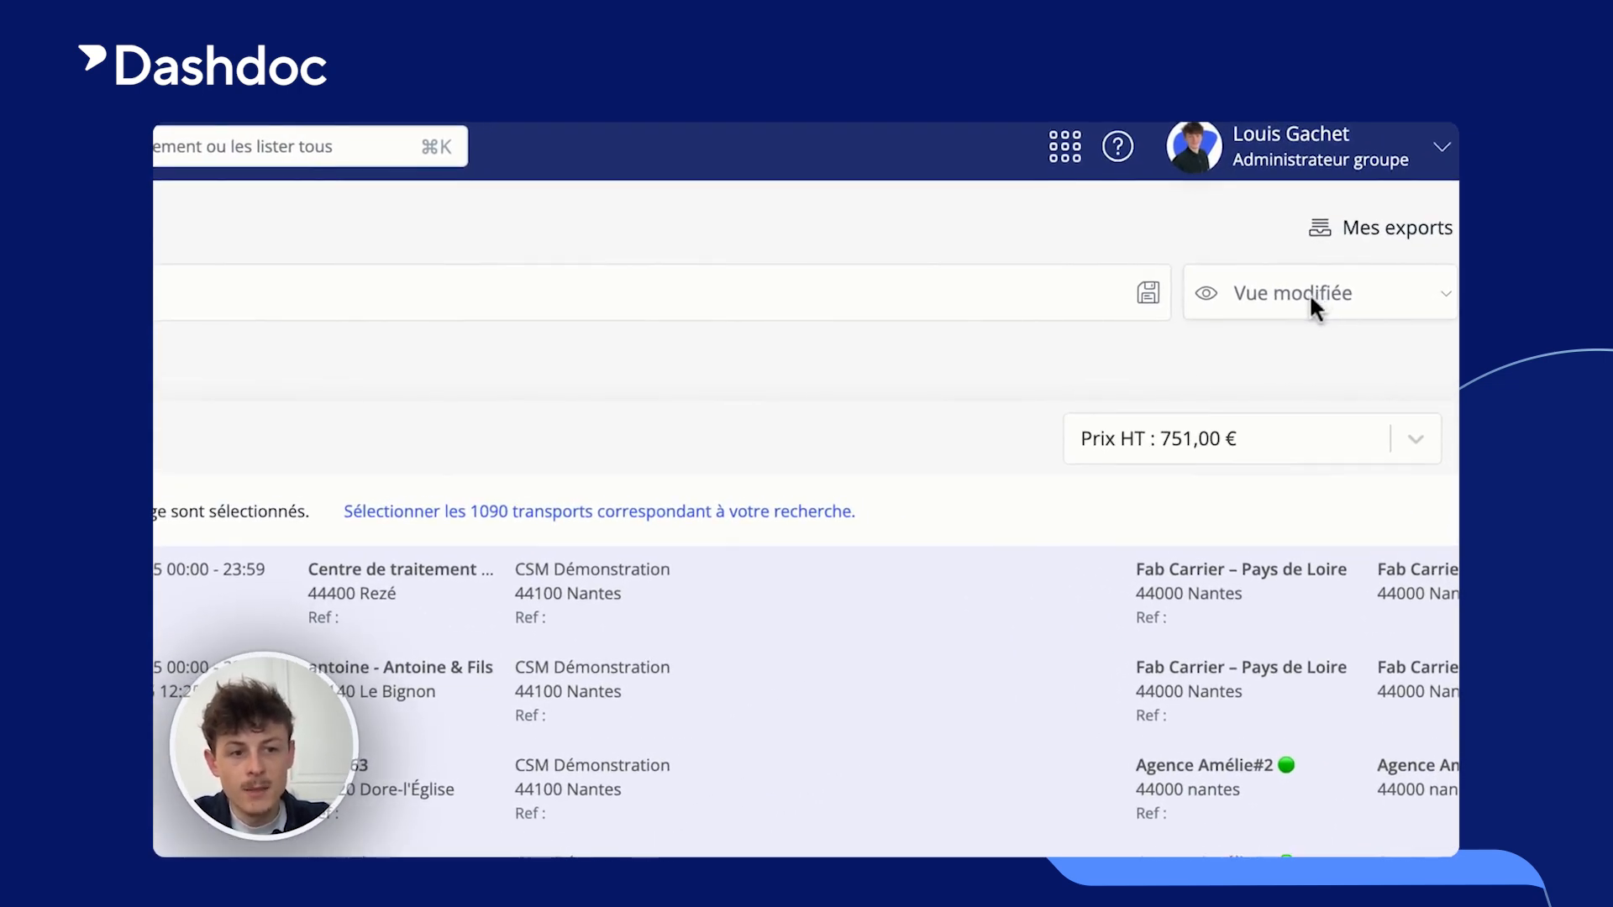
Step: Apply the saved CA Mensuel view and open the export dialog for all of its transports
click(1313, 308)
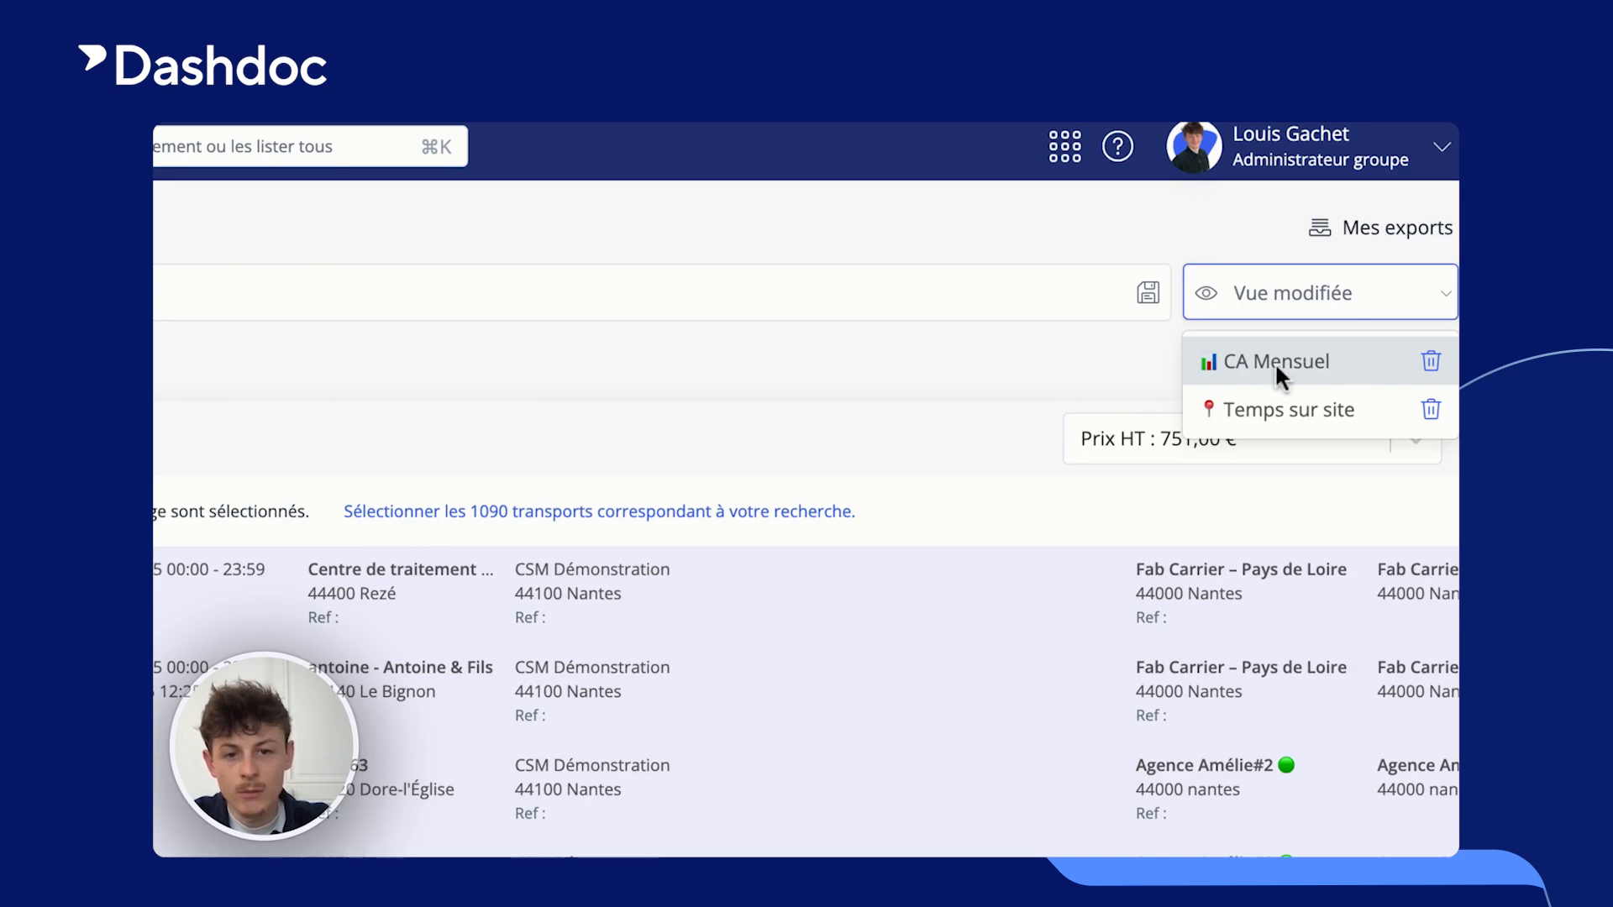
click(1273, 362)
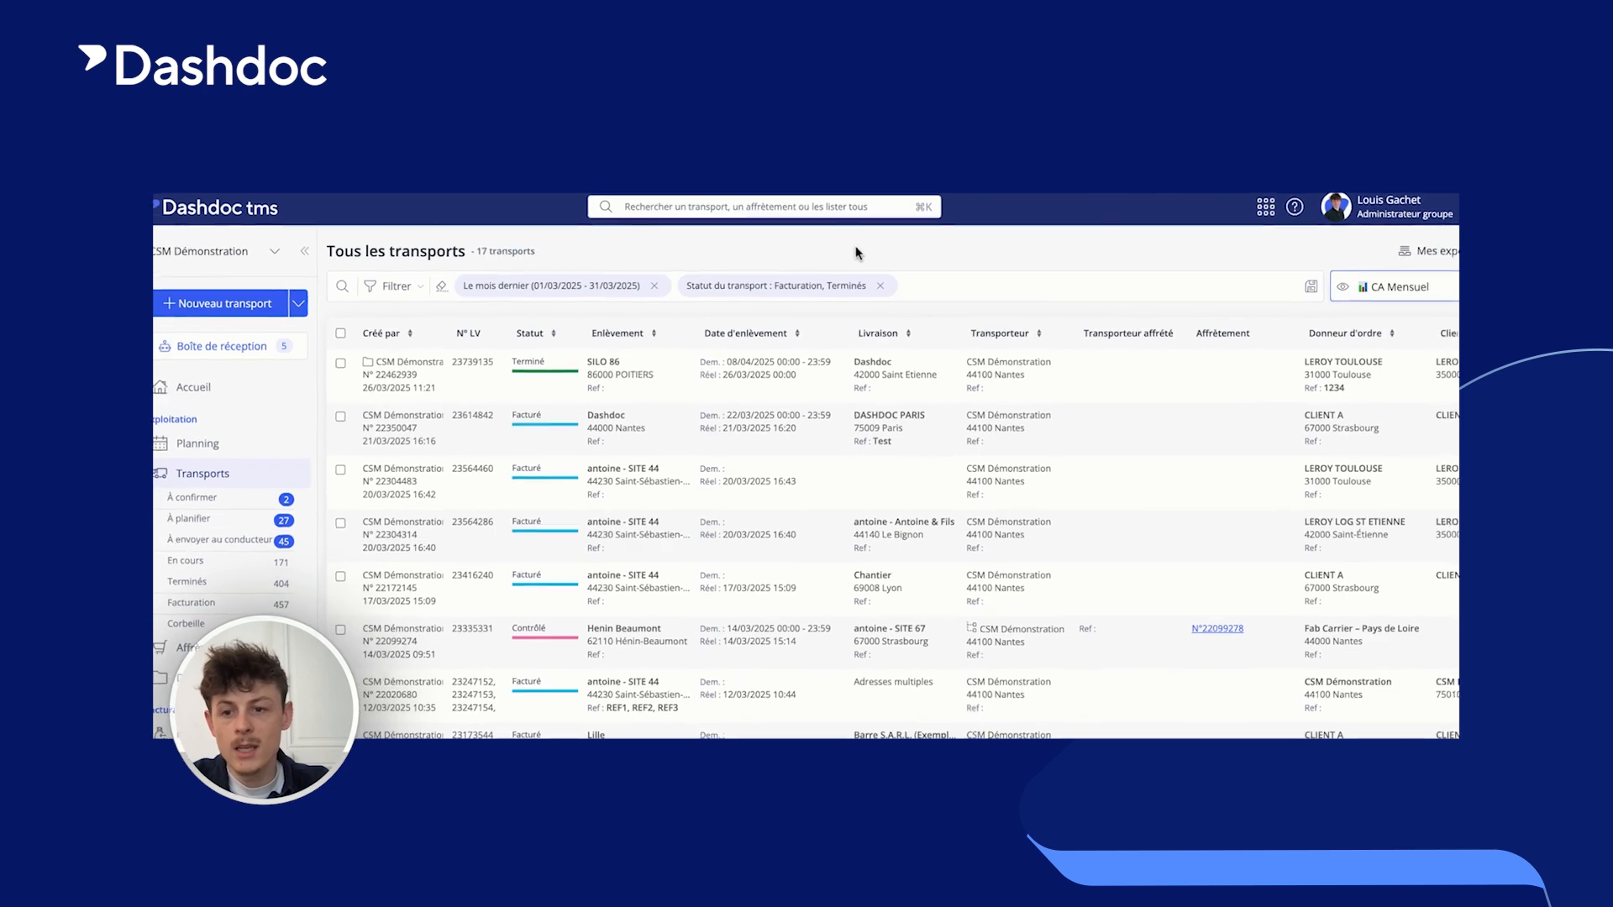
click(349, 339)
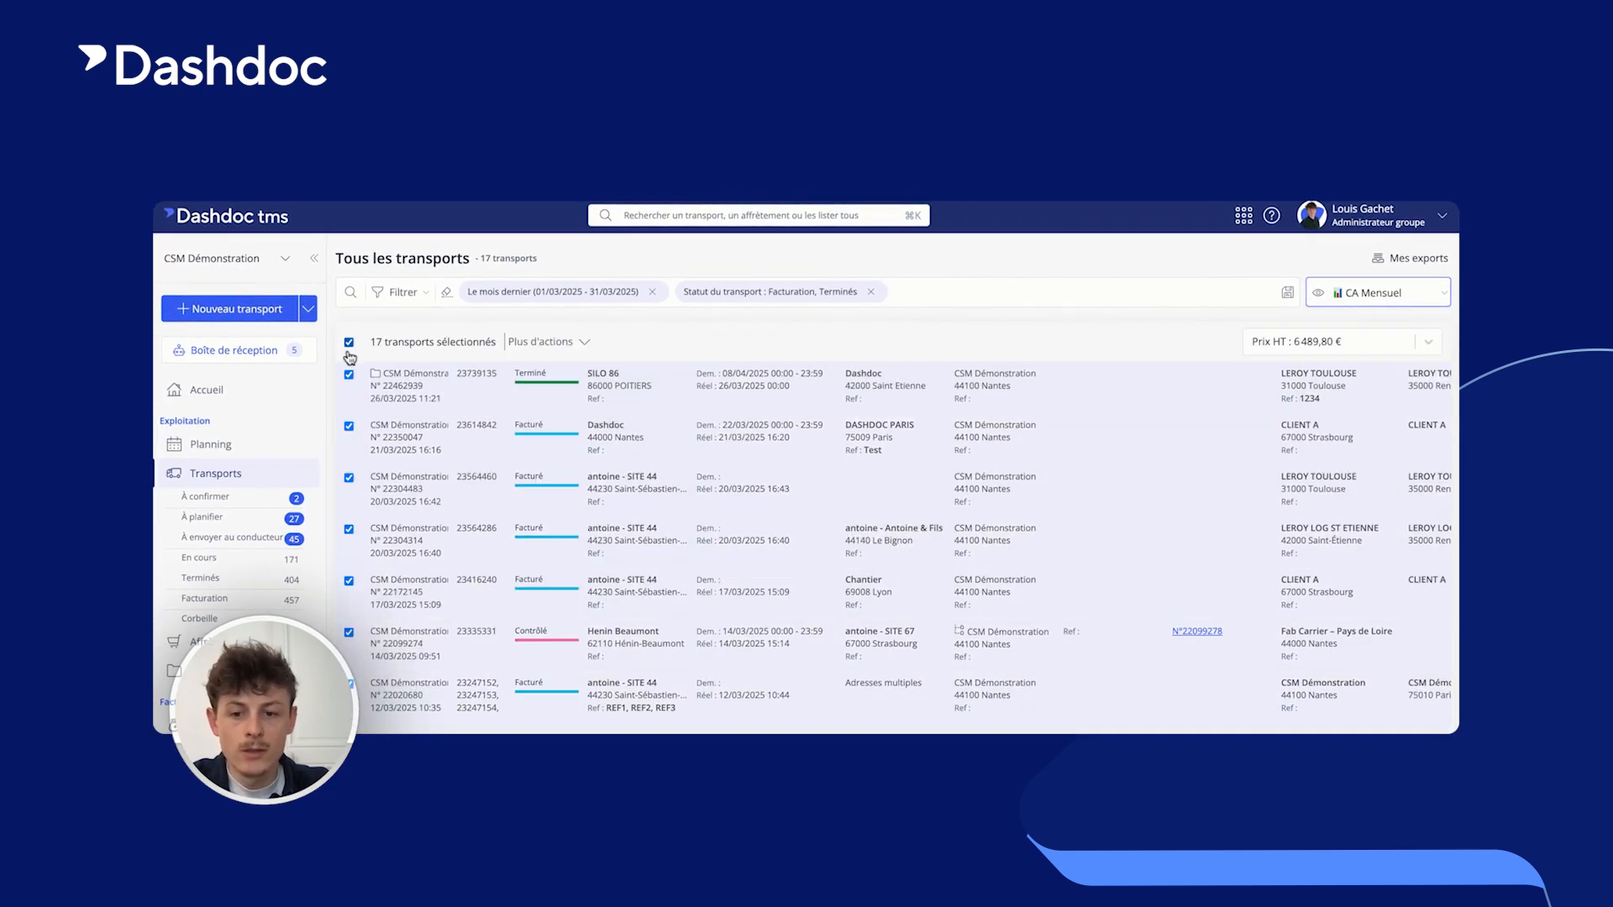
click(563, 345)
click(540, 533)
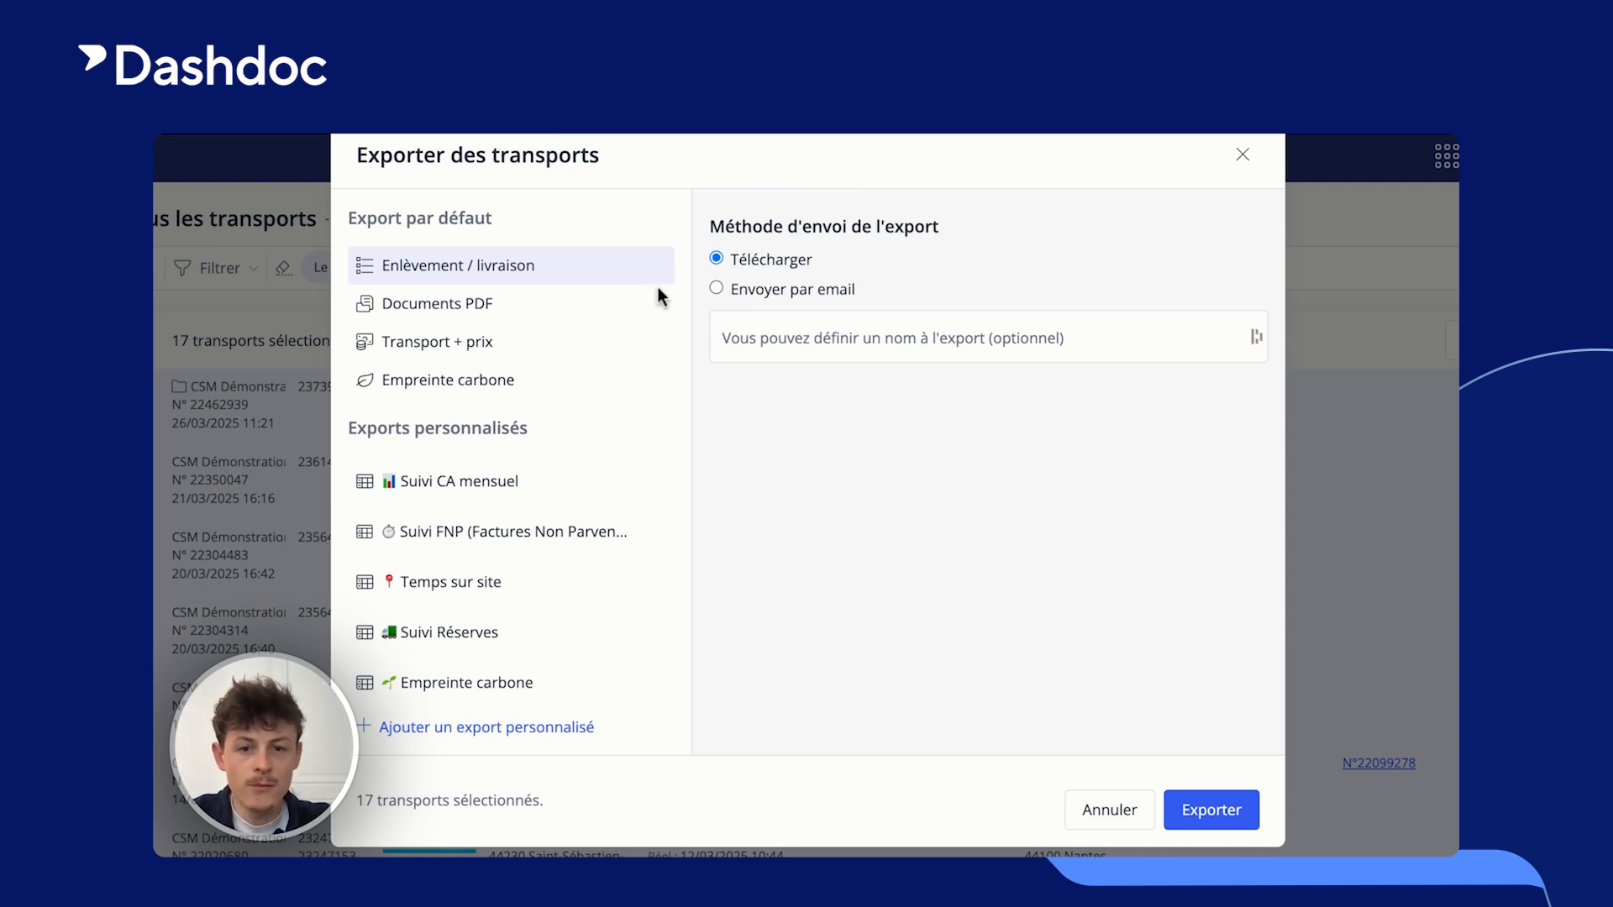
Step: Review the default exports Documents PDF, Transport + prix and Empreinte carbone, including the carbon footprint detailed by transport stage
click(516, 310)
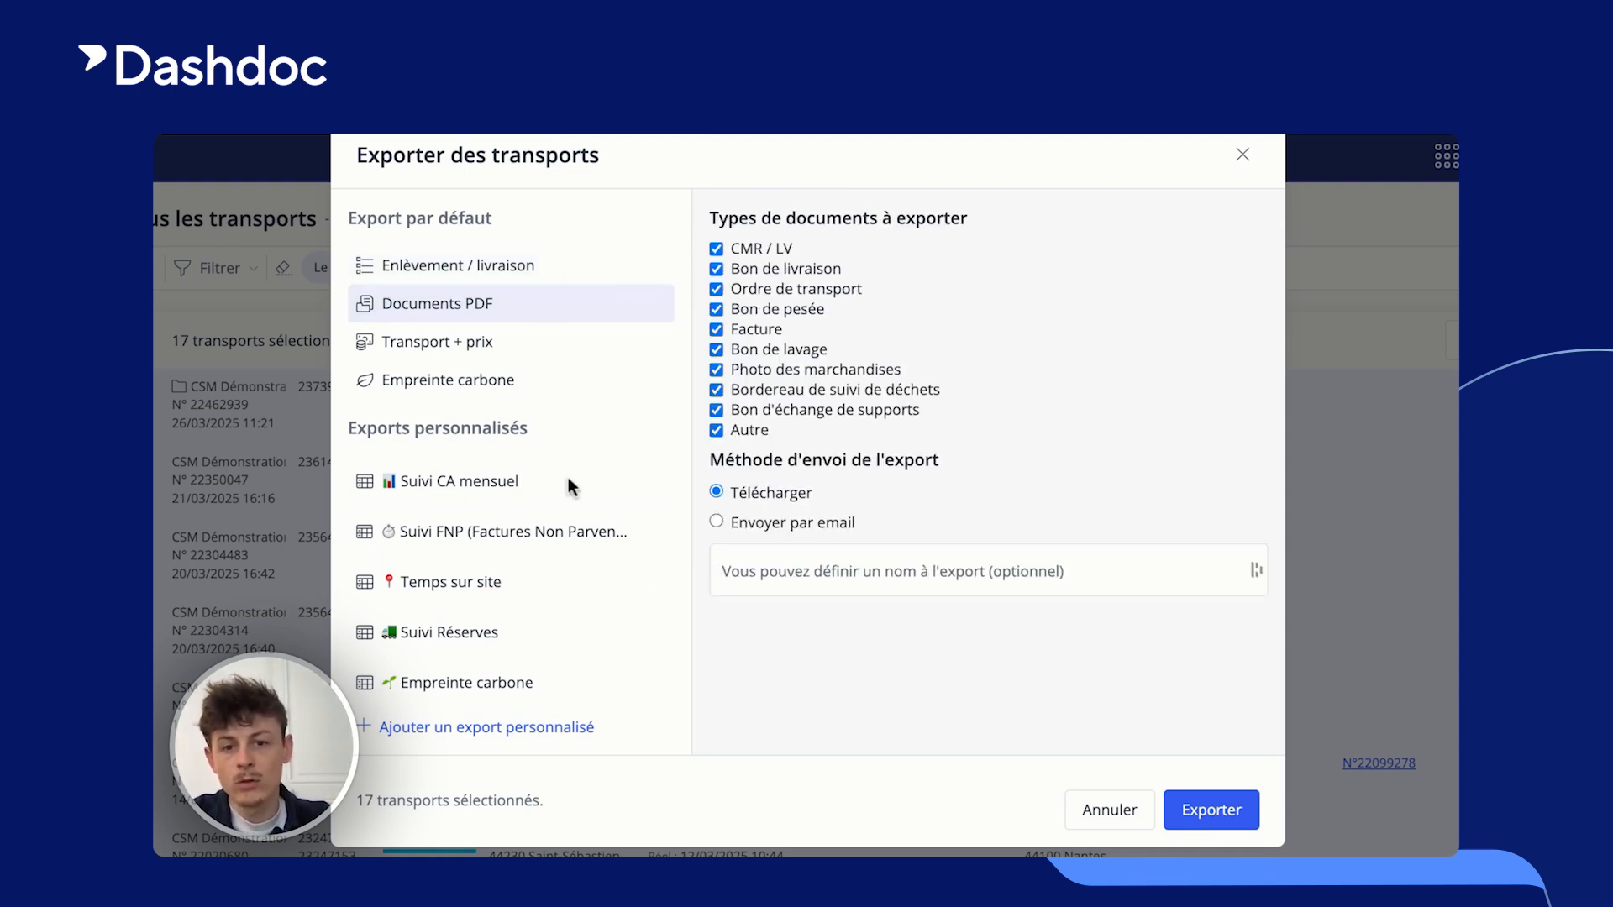
click(523, 350)
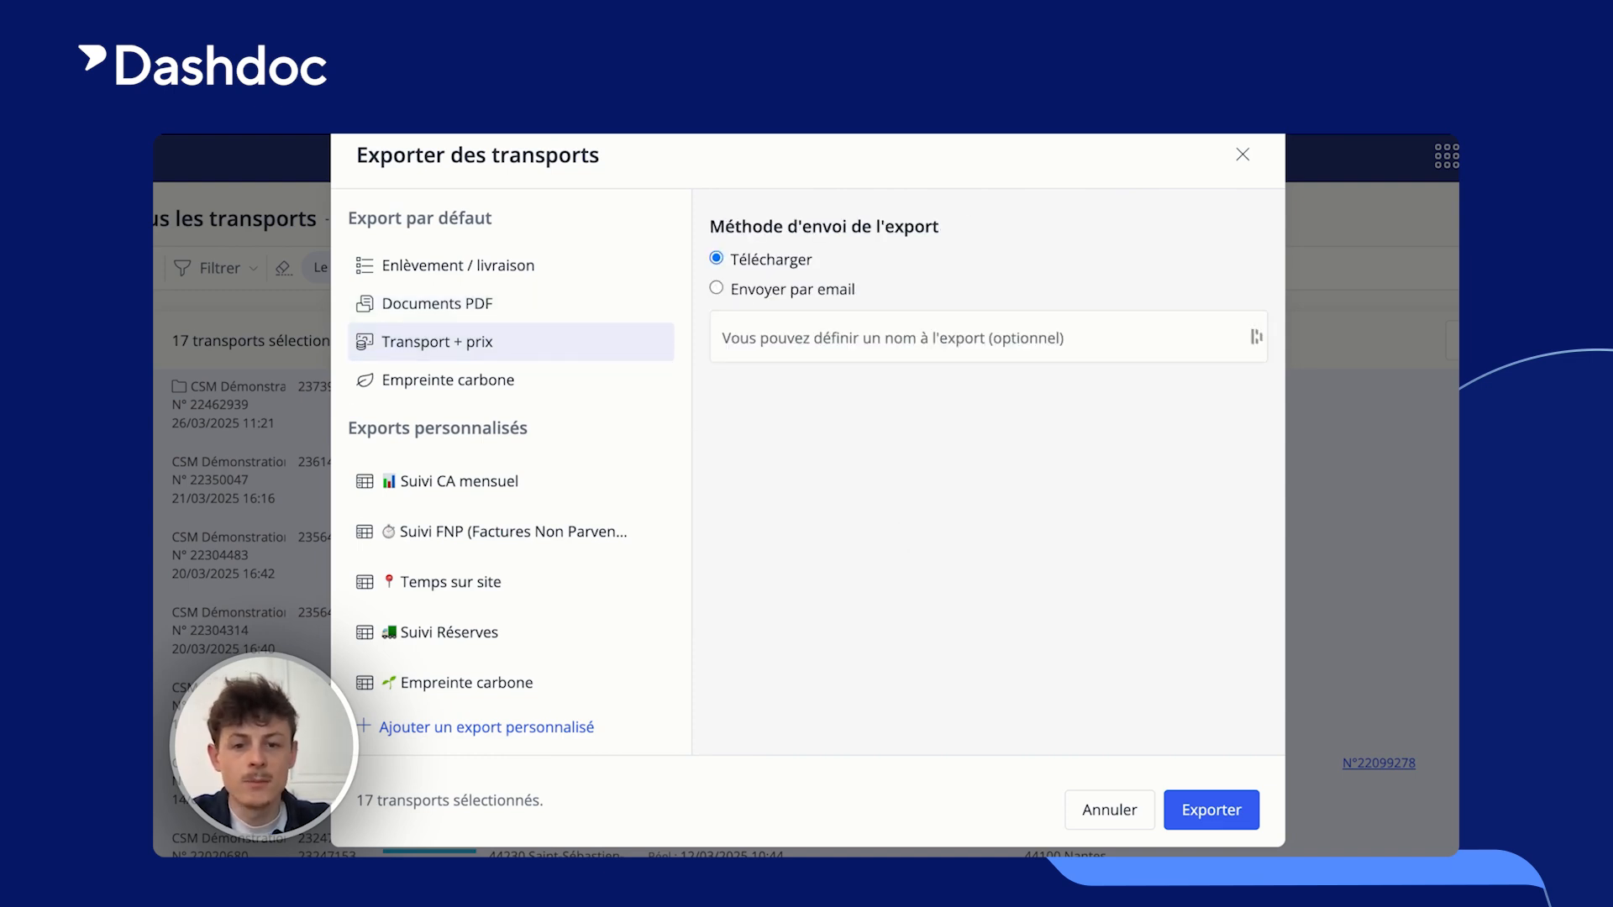
click(514, 384)
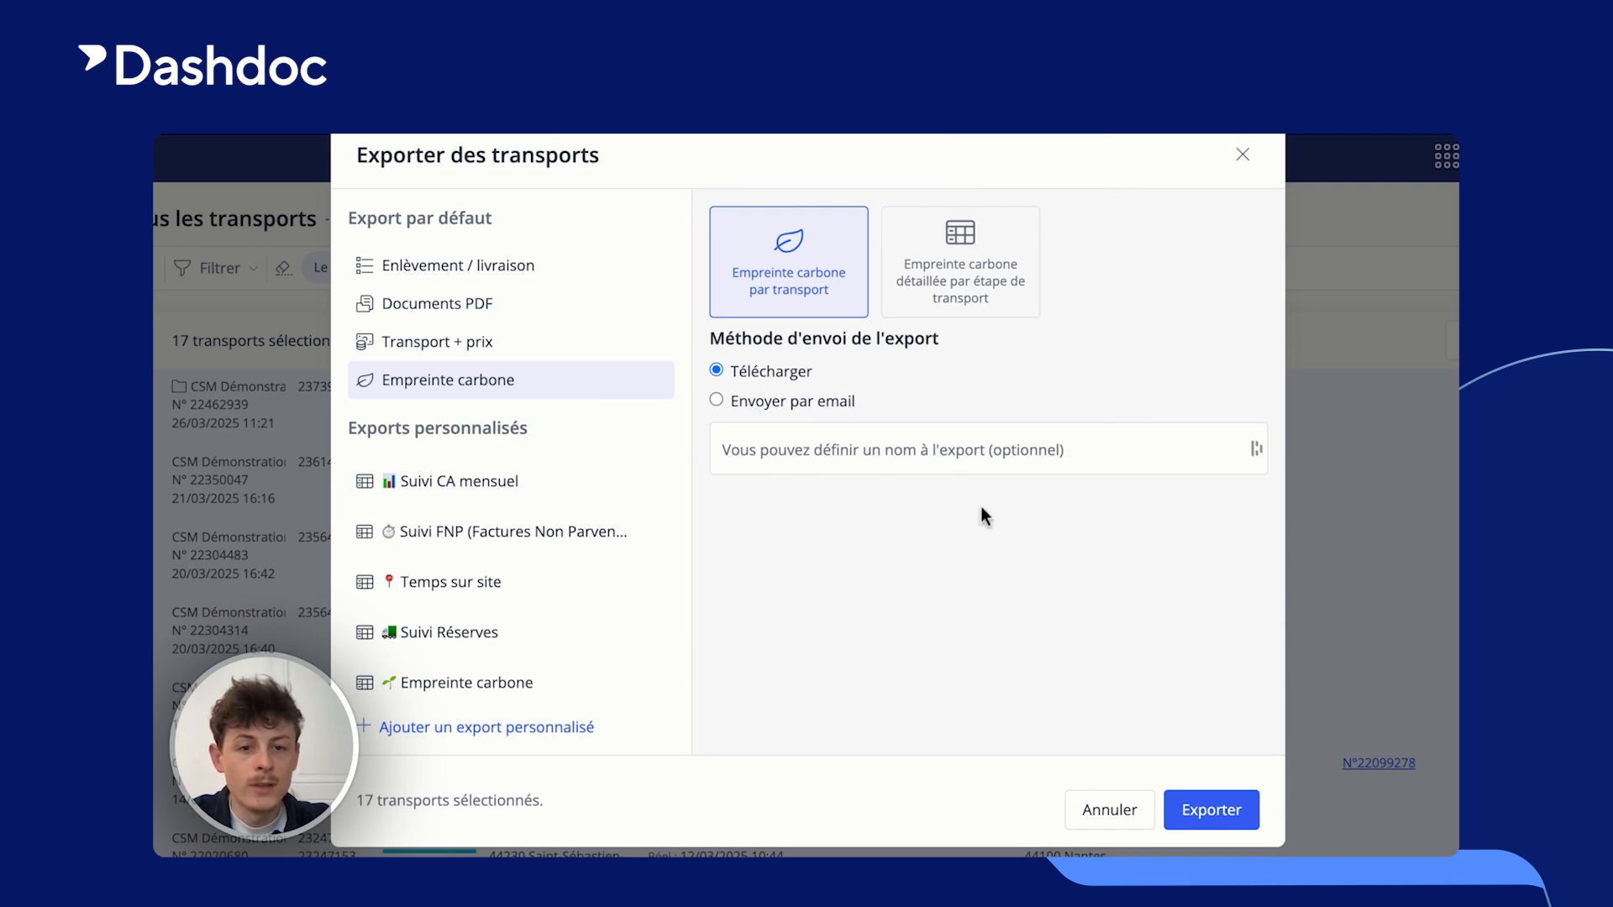
click(963, 230)
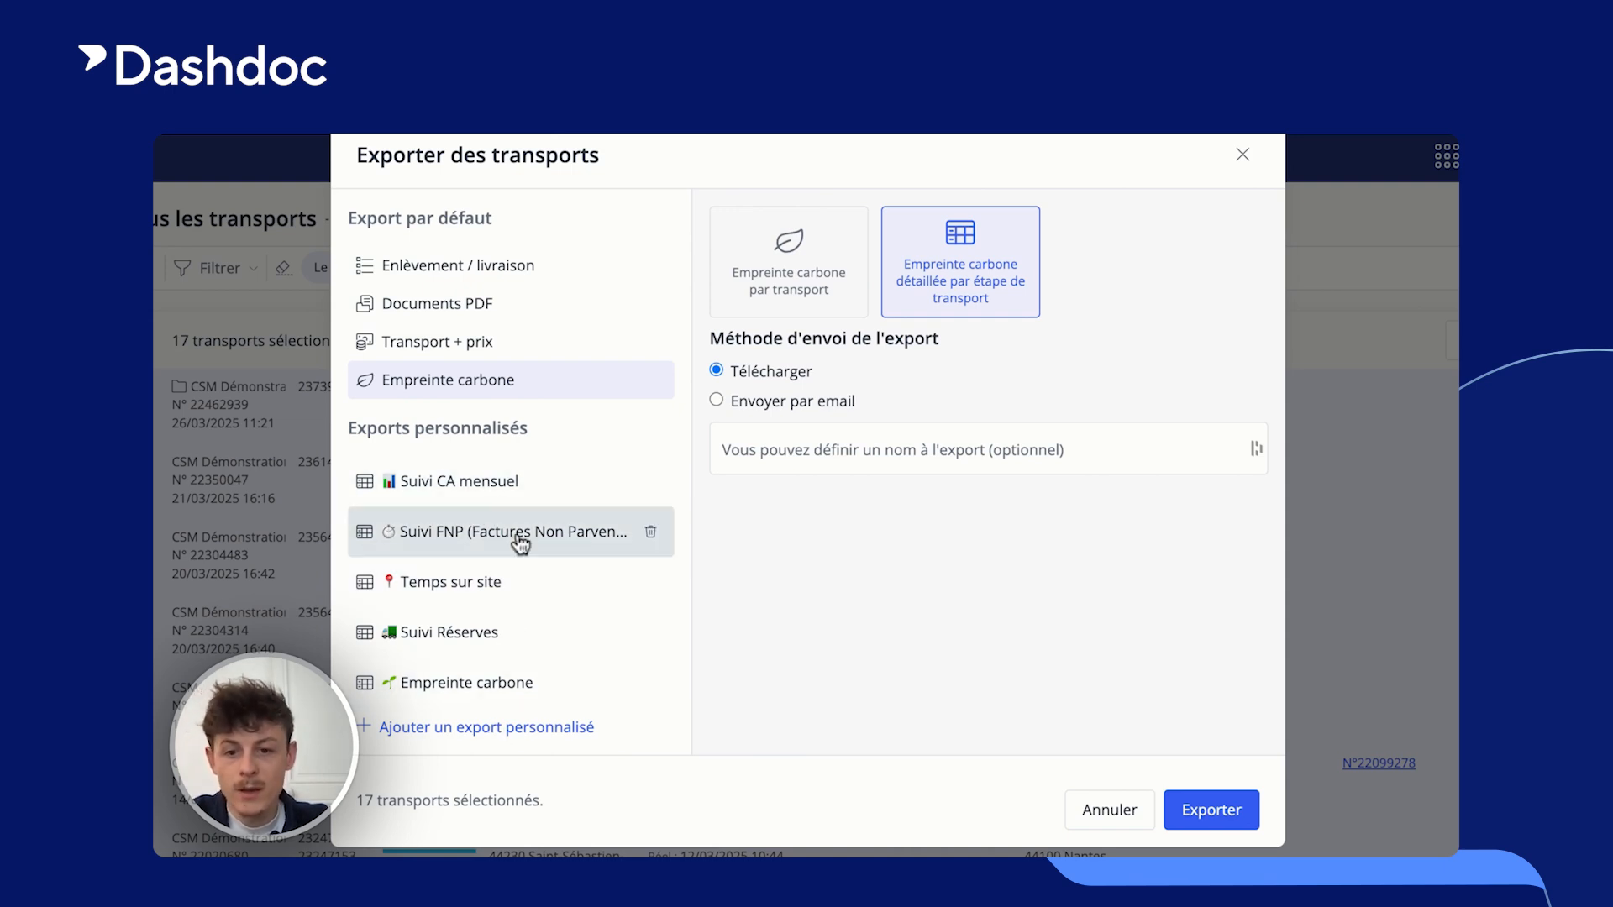
Step: Examine the available and exported columns of the custom export Suivi CA mensuel
click(485, 501)
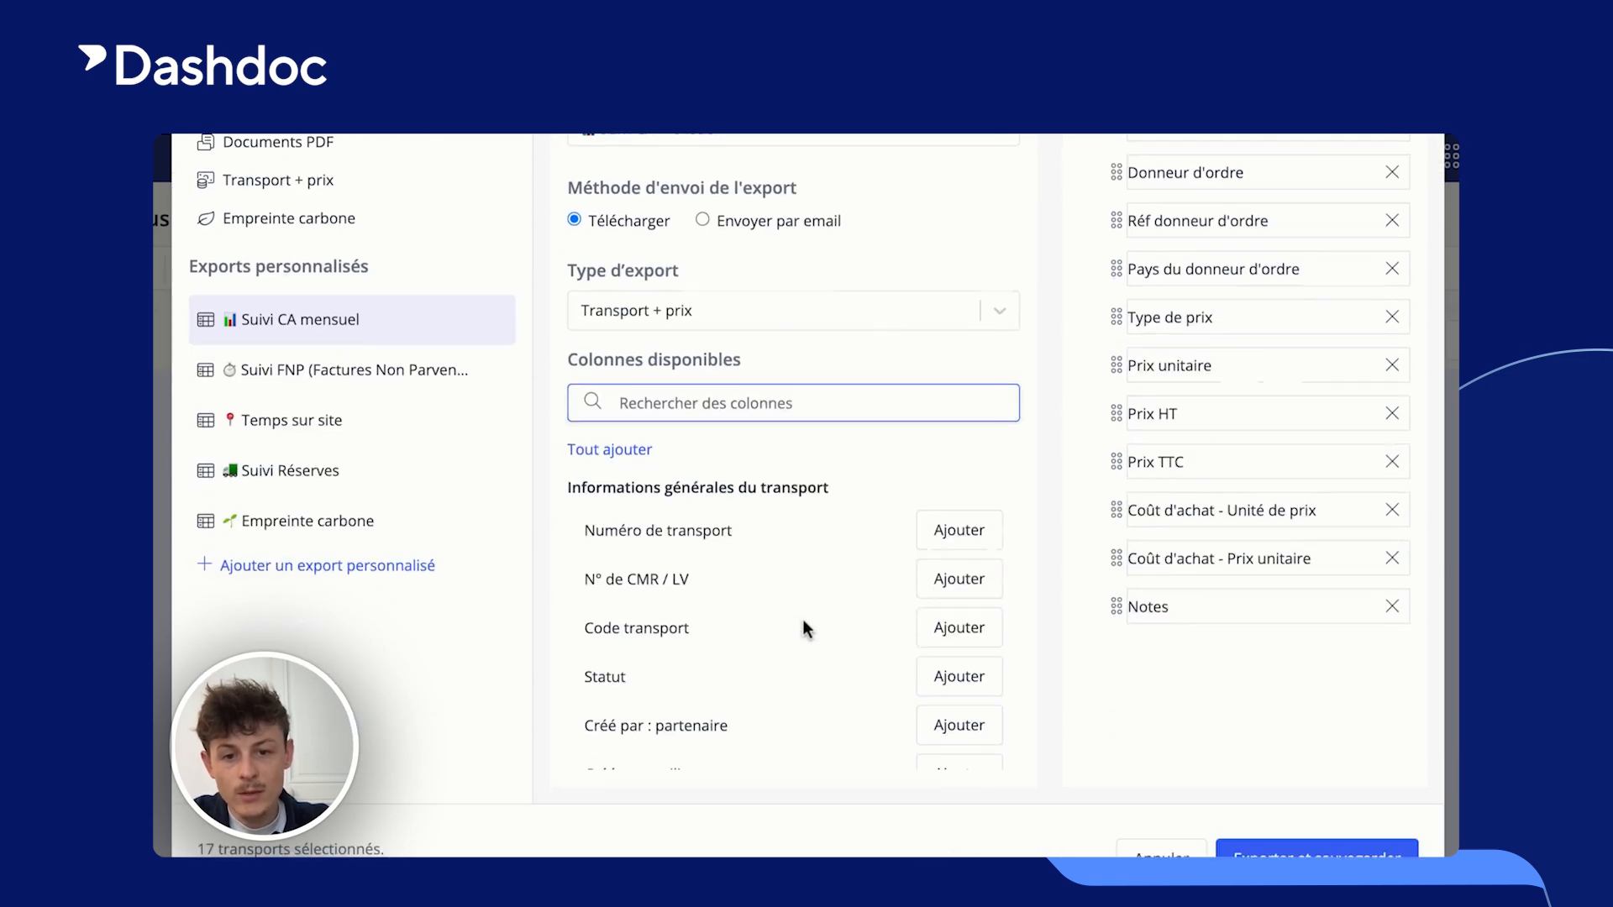
scroll(803, 618, down, 15)
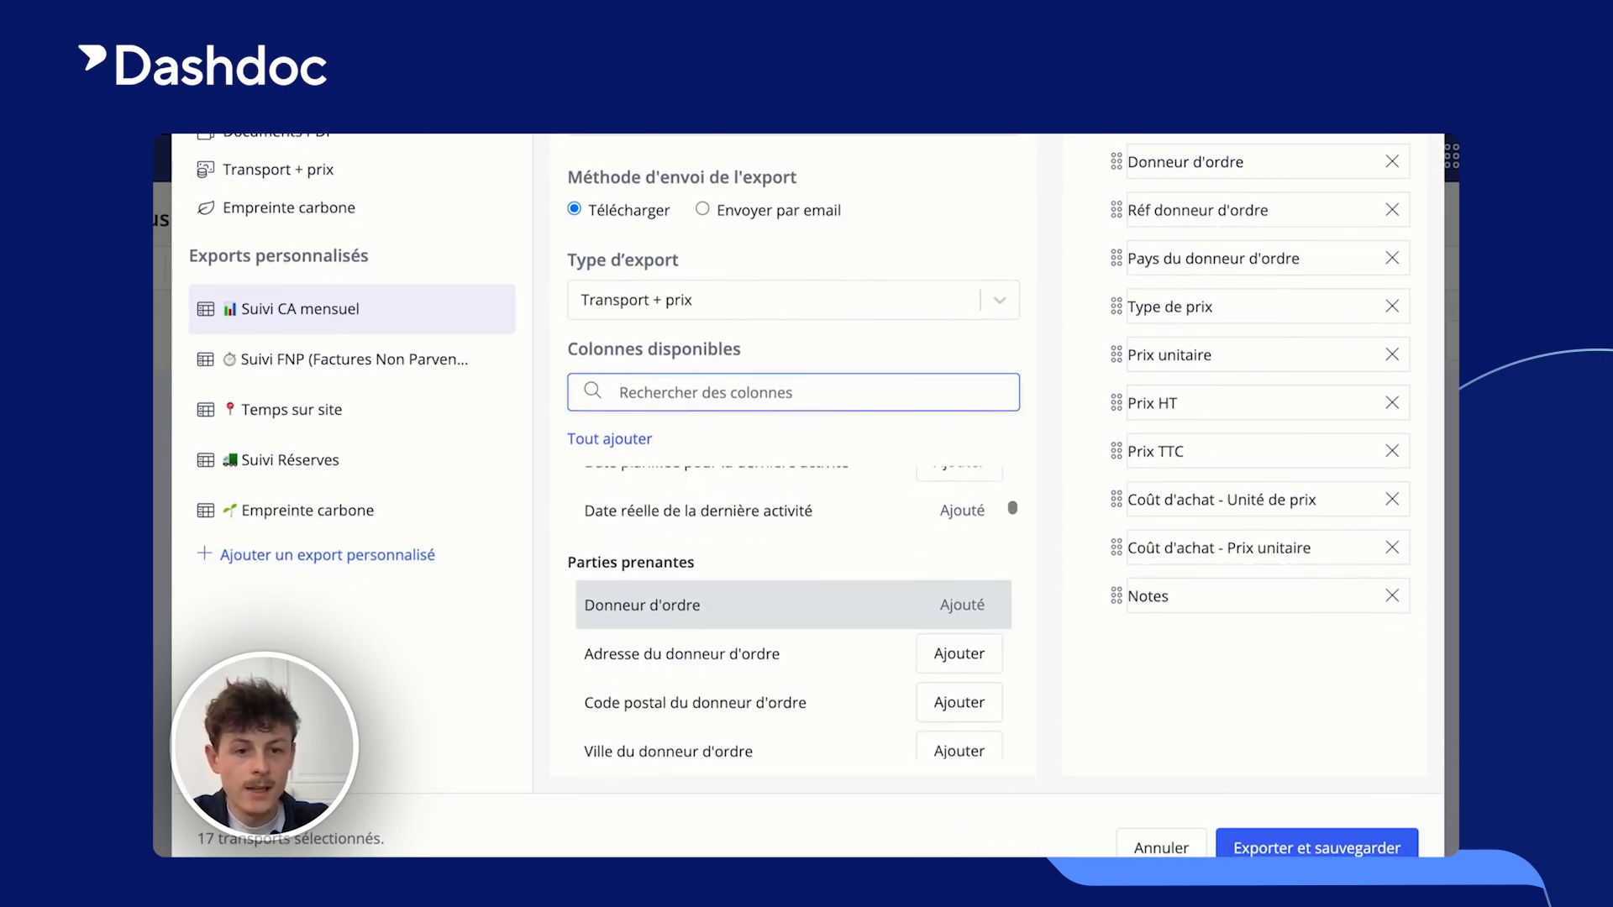
scroll(804, 605, down, 4)
scroll(829, 597, up, 4)
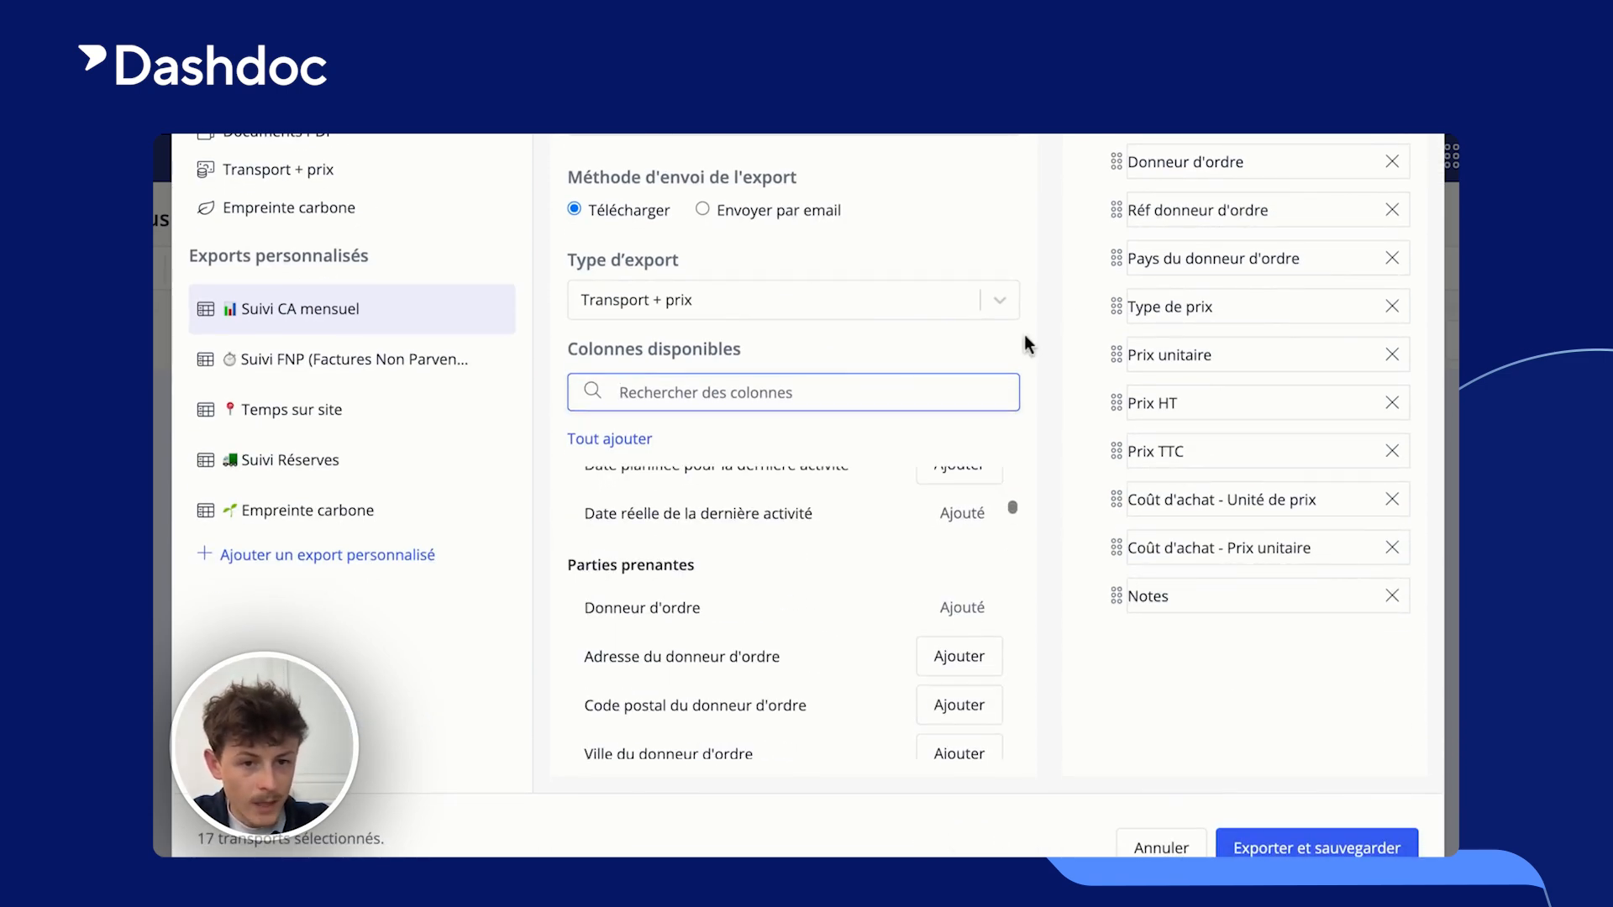
scroll(1027, 344, up, 2)
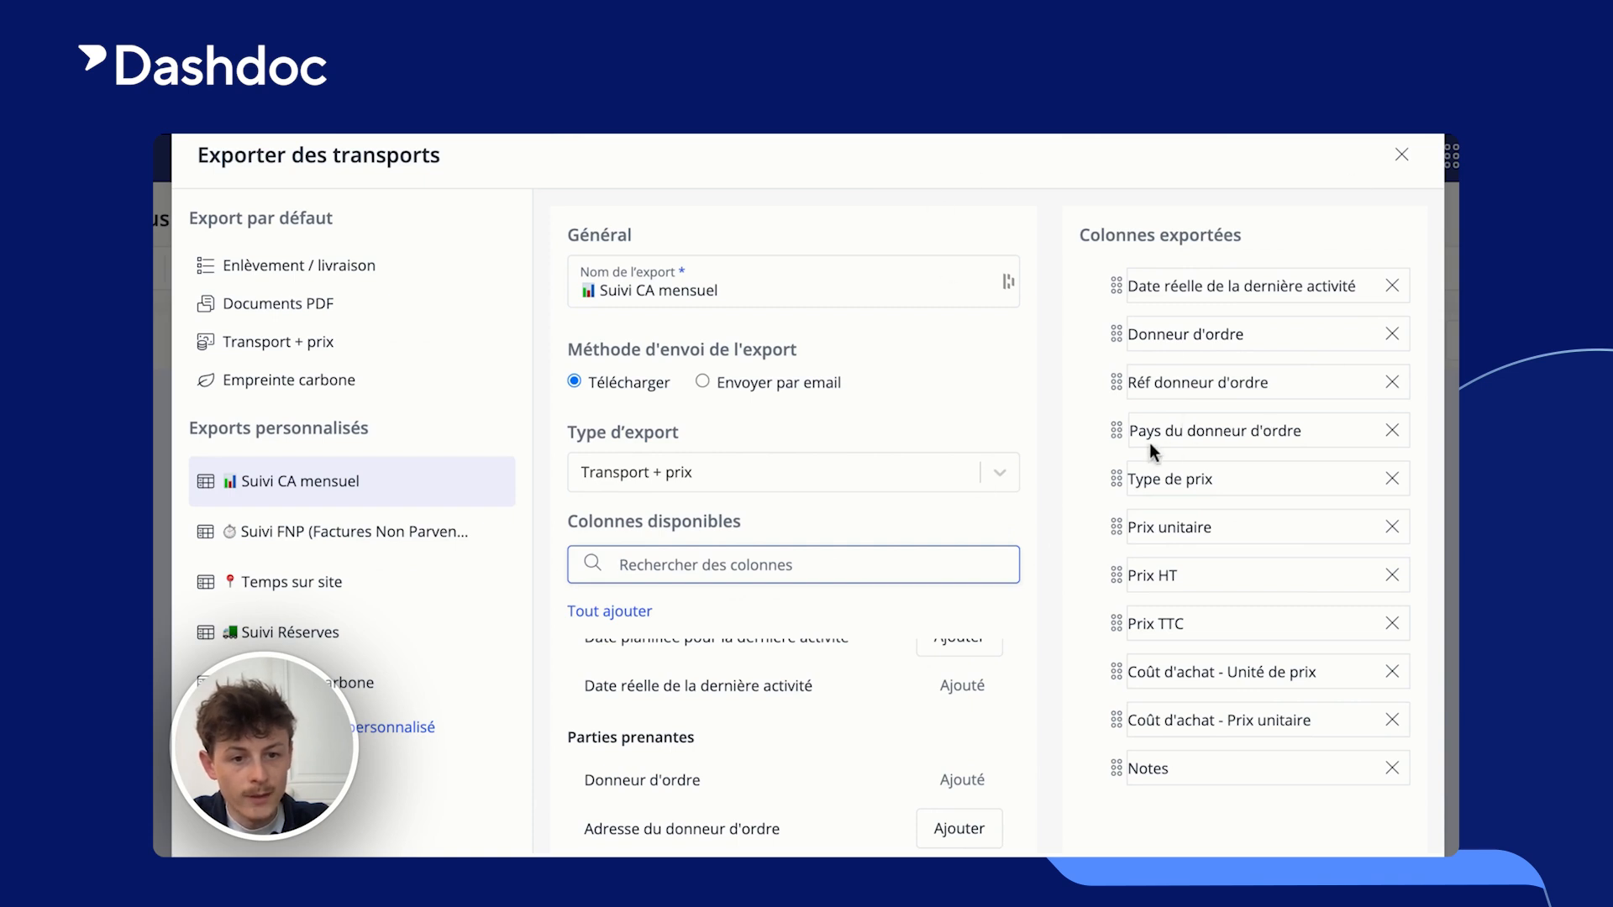
mouse_move(1116, 431)
mouse_down()
mouse_move(1116, 332)
mouse_move(1118, 424)
mouse_up()
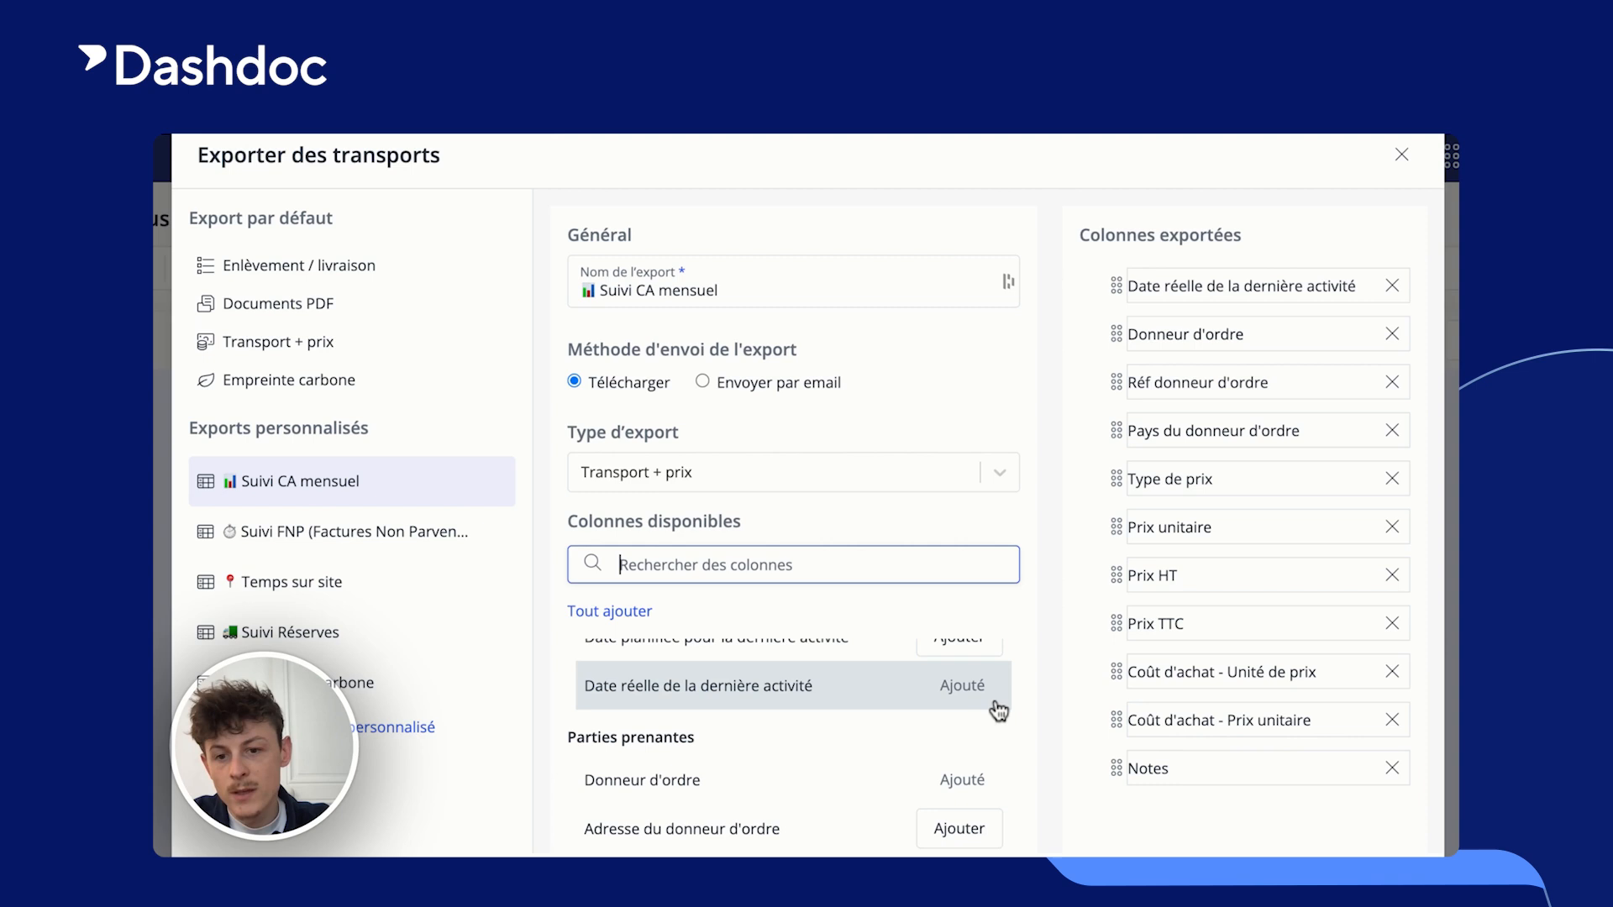
Step: Review the custom exports Suivi FNP, Temps sur site and Suivi Réserves
click(349, 538)
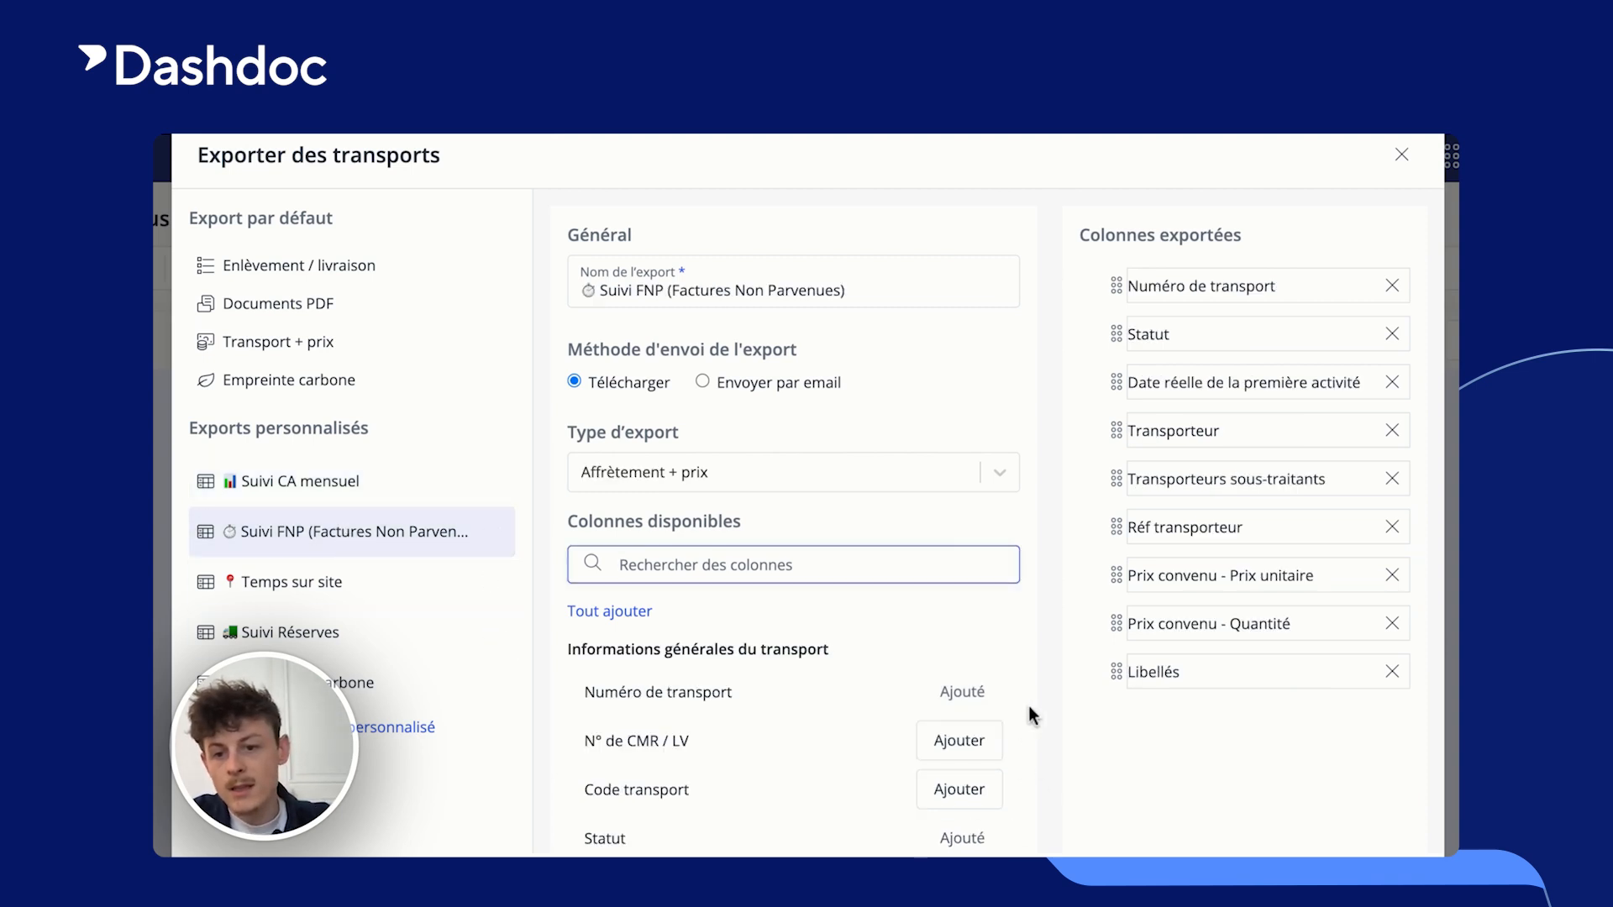
click(319, 589)
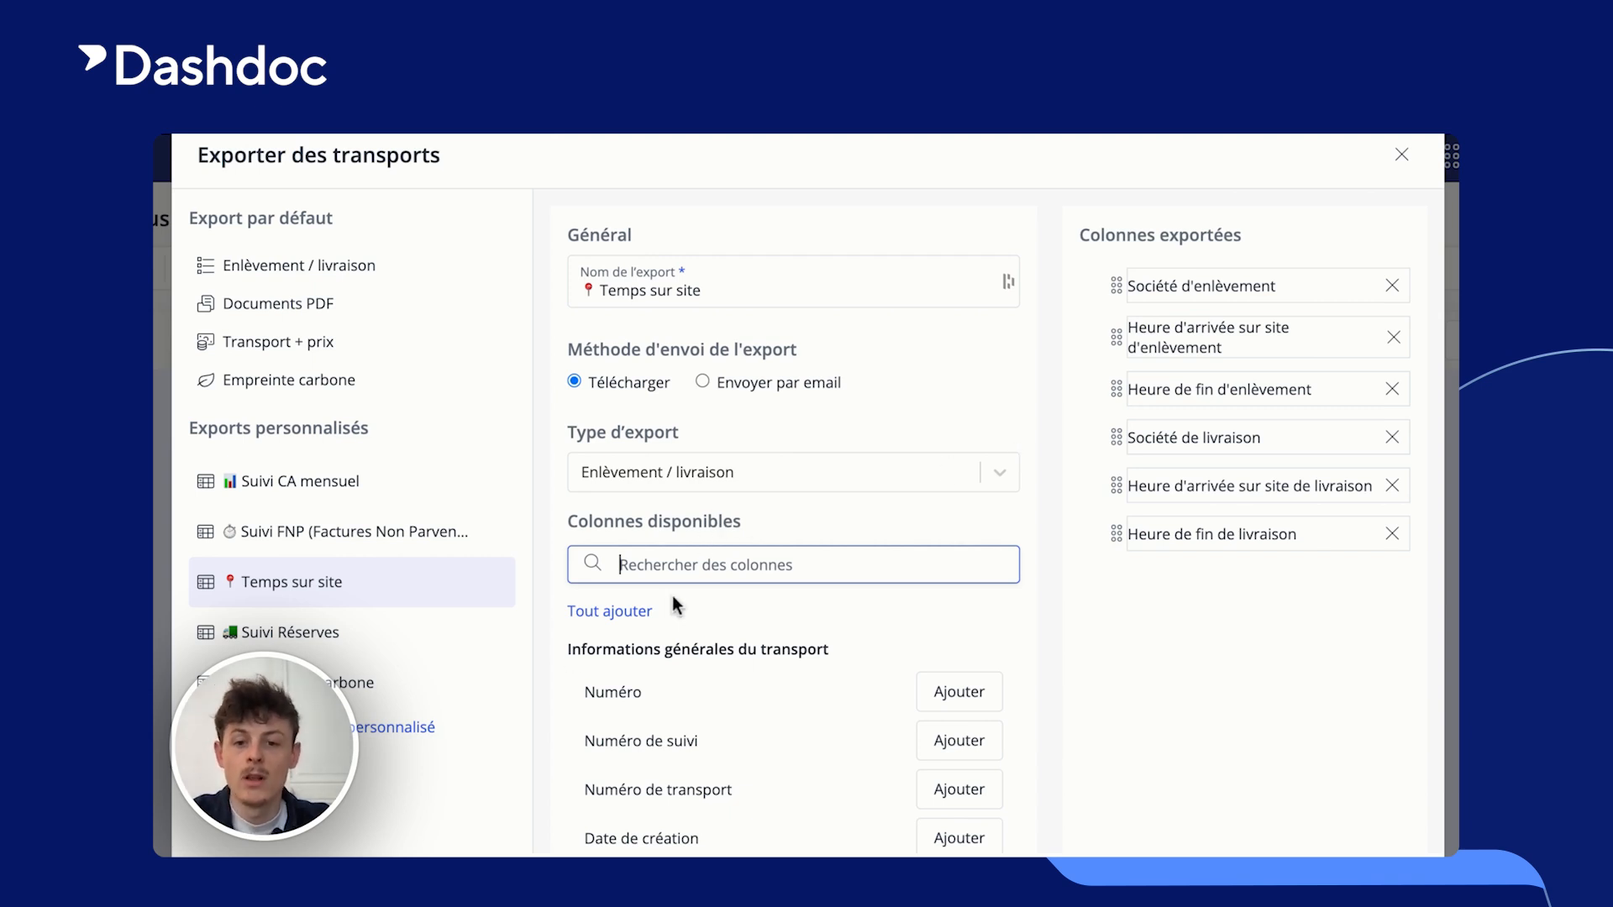
click(385, 627)
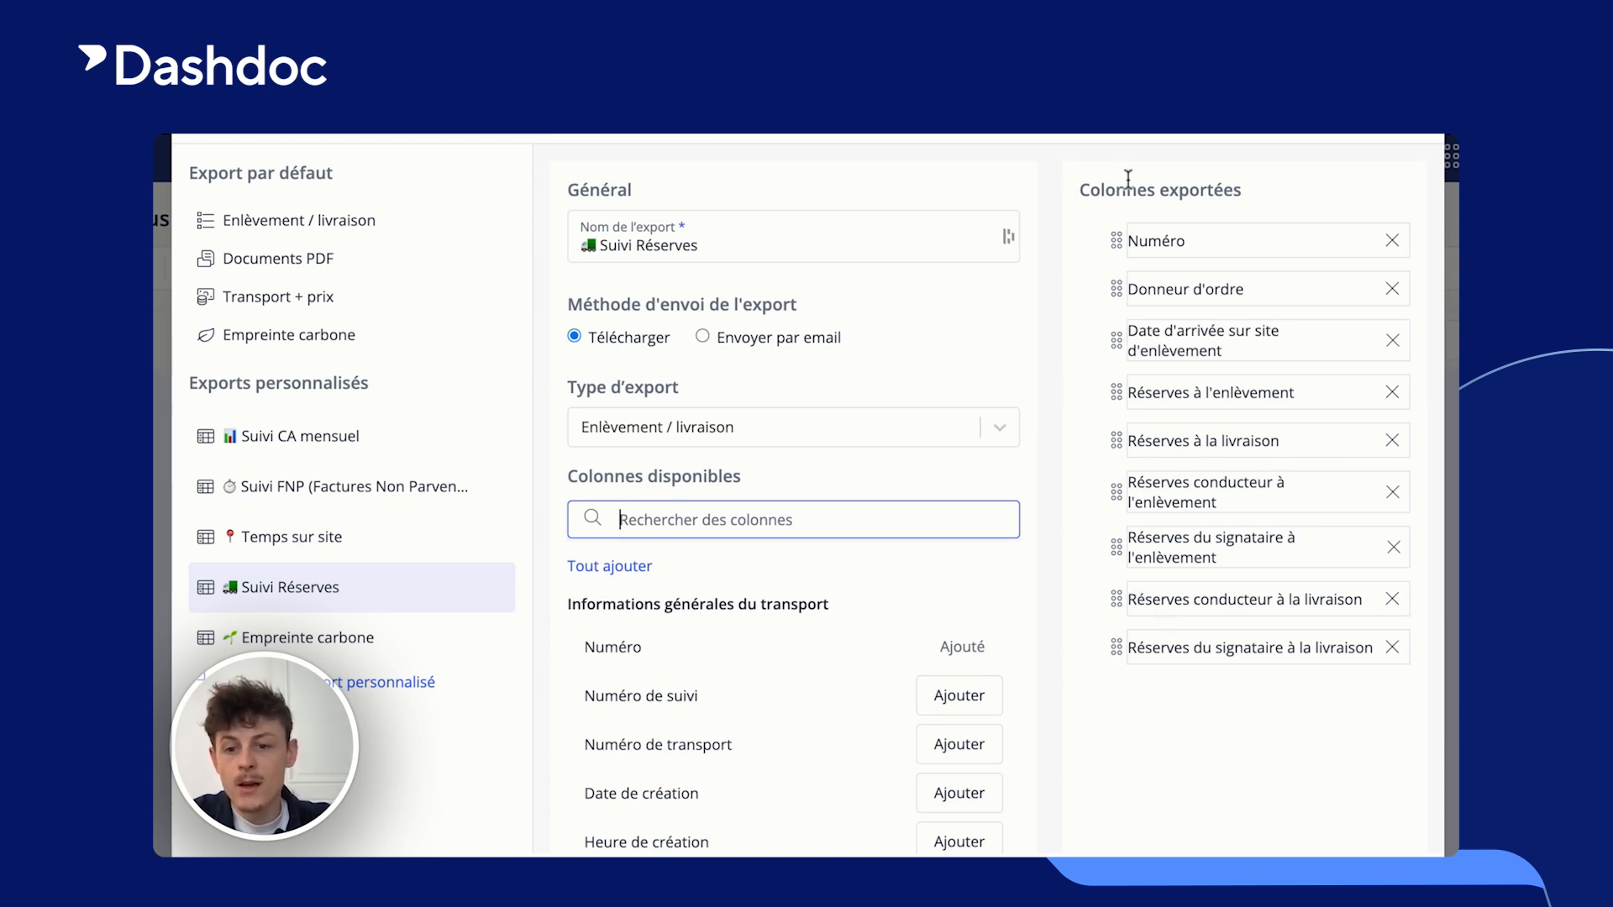
Step: Compare the columns available per transport and detailed by transport stage in the custom Empreinte carbone export
click(454, 641)
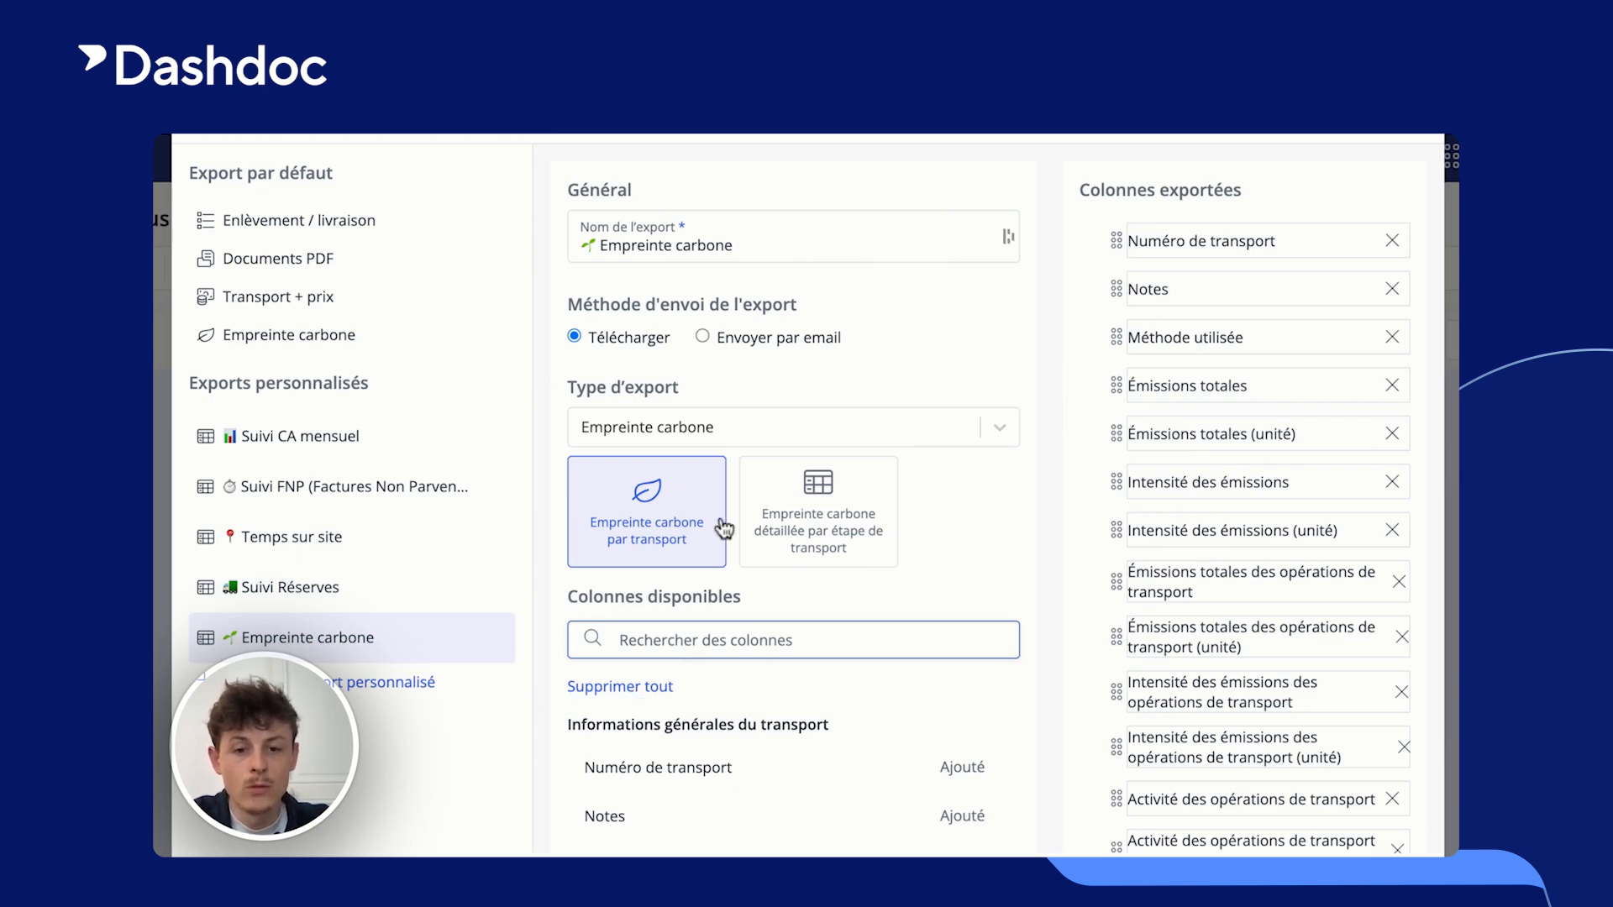
click(854, 529)
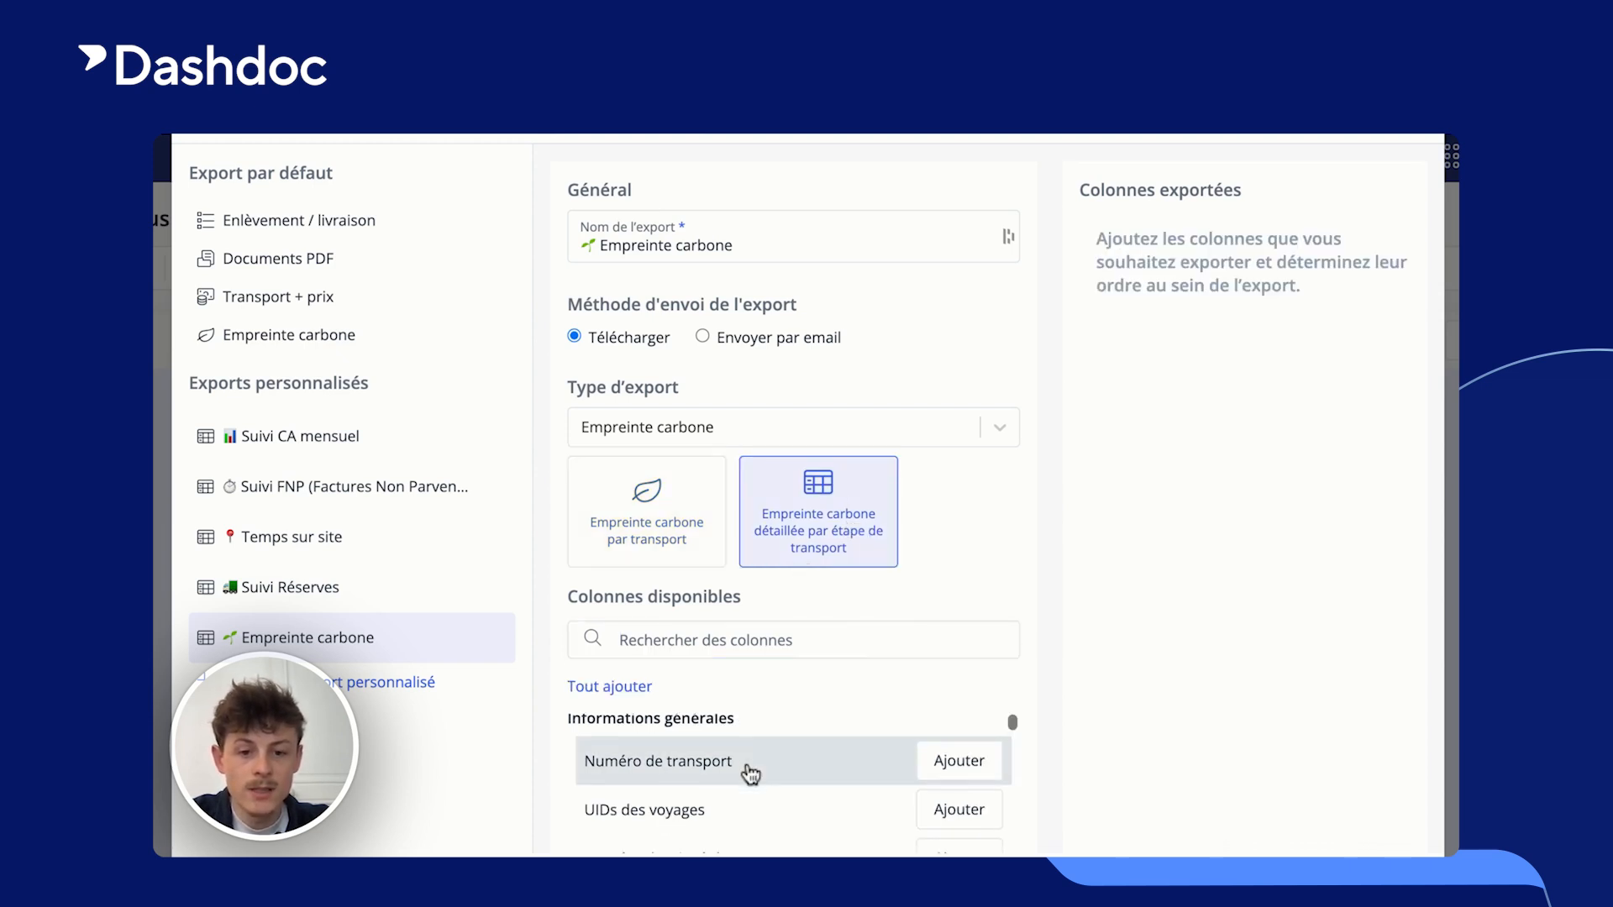
scroll(749, 768, down, 5)
scroll(747, 771, down, 5)
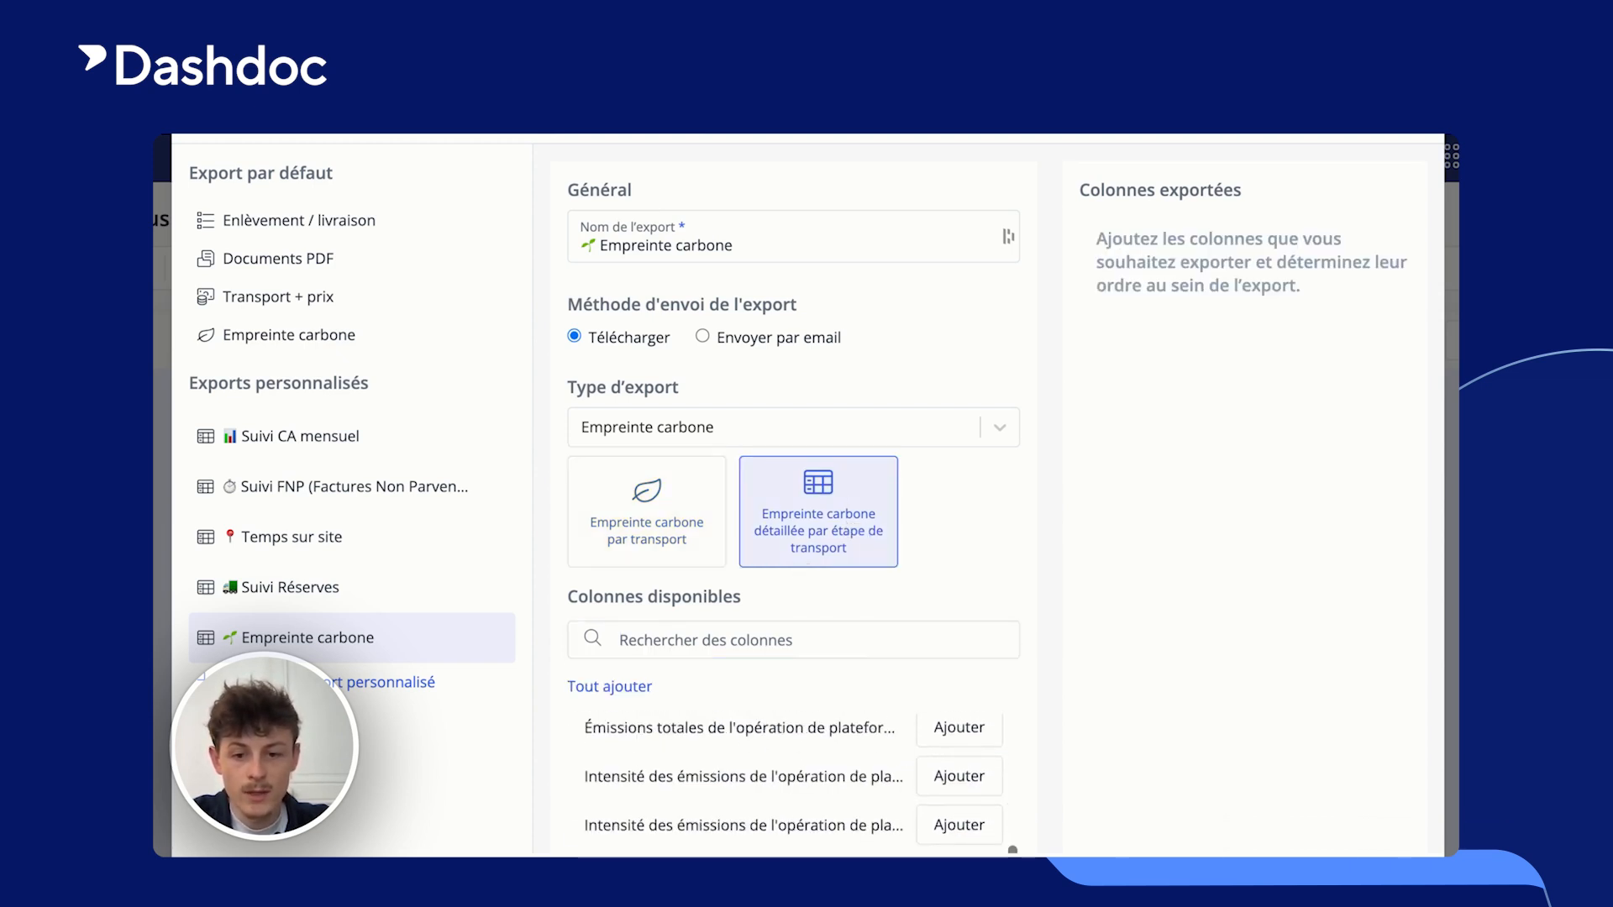
click(677, 532)
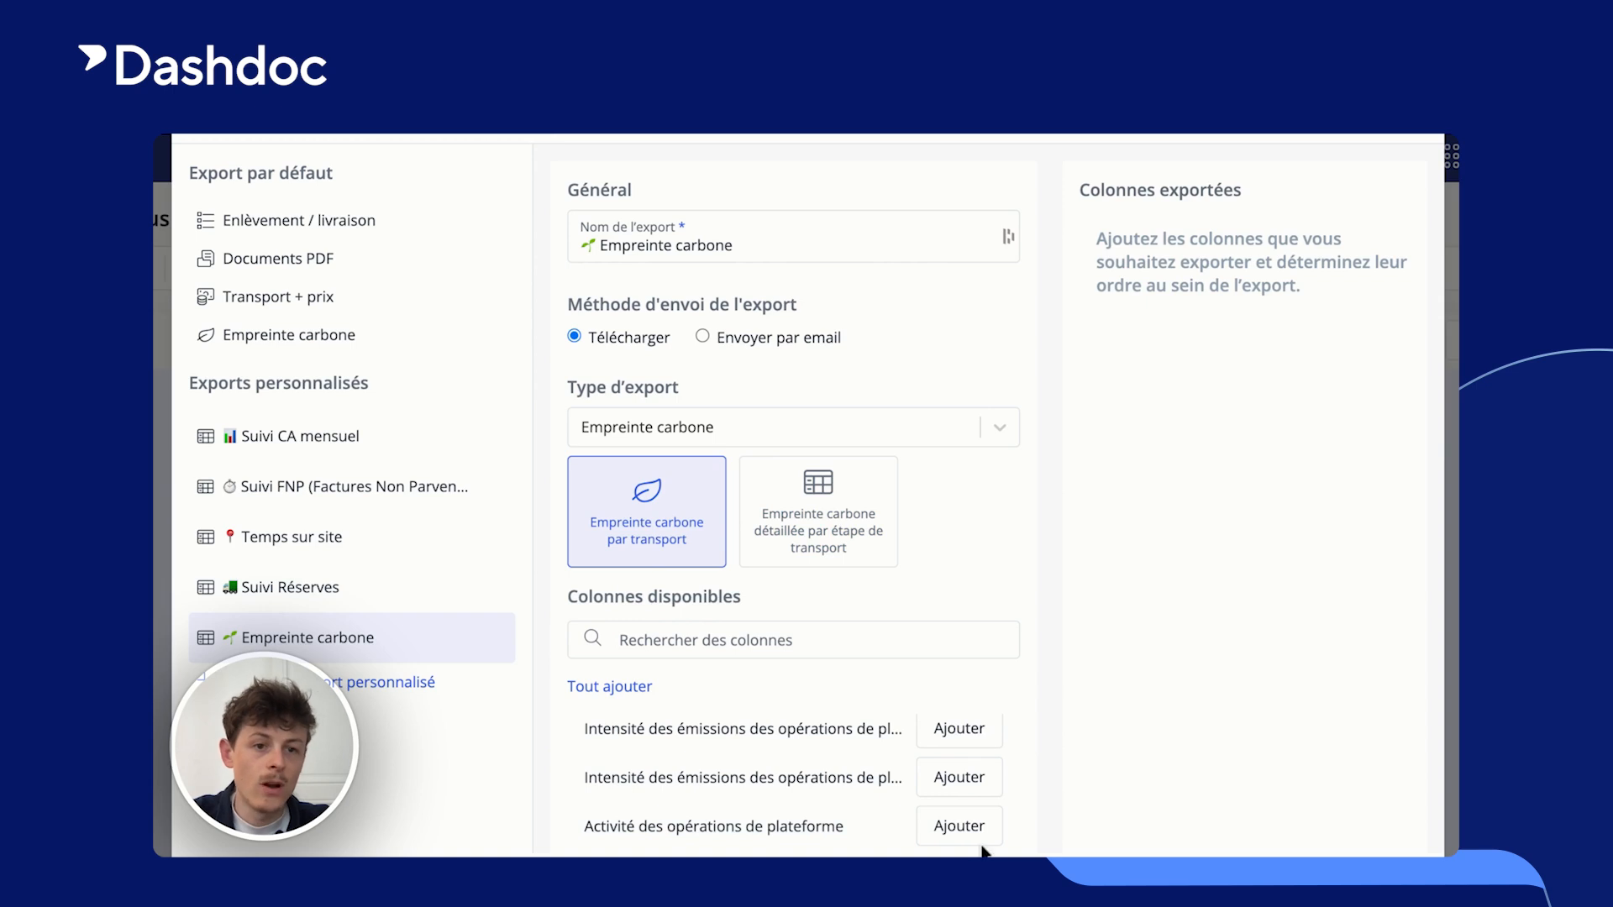
scroll(1260, 424, up, 1)
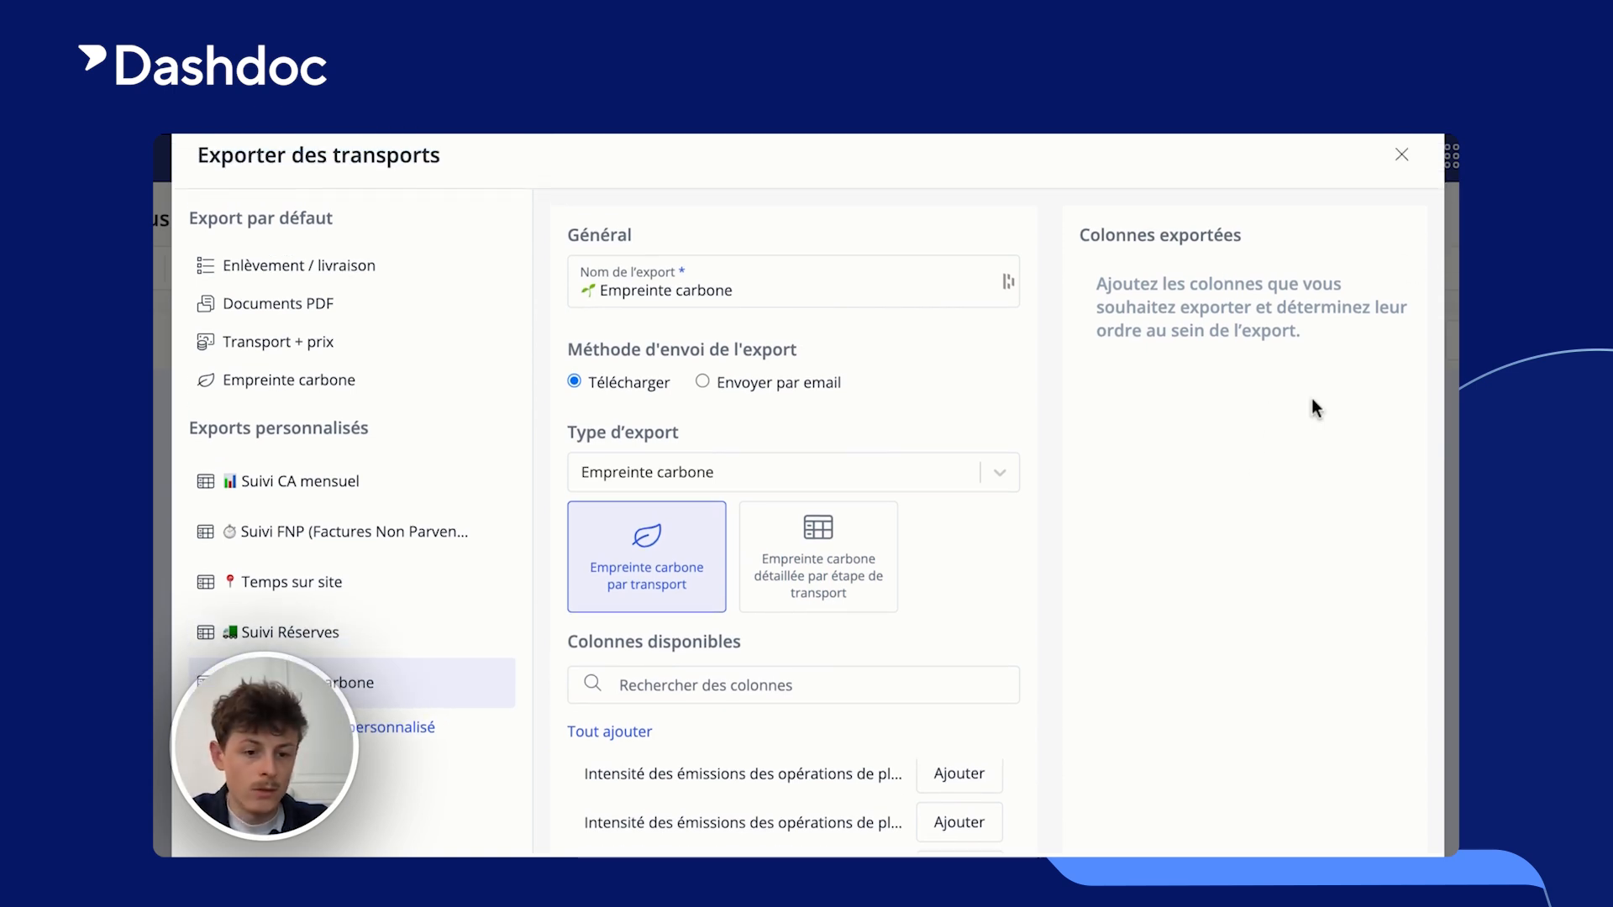
Step: Revisit the custom export Suivi CA mensuel, reopening the export dialog for the selected transports
click(361, 481)
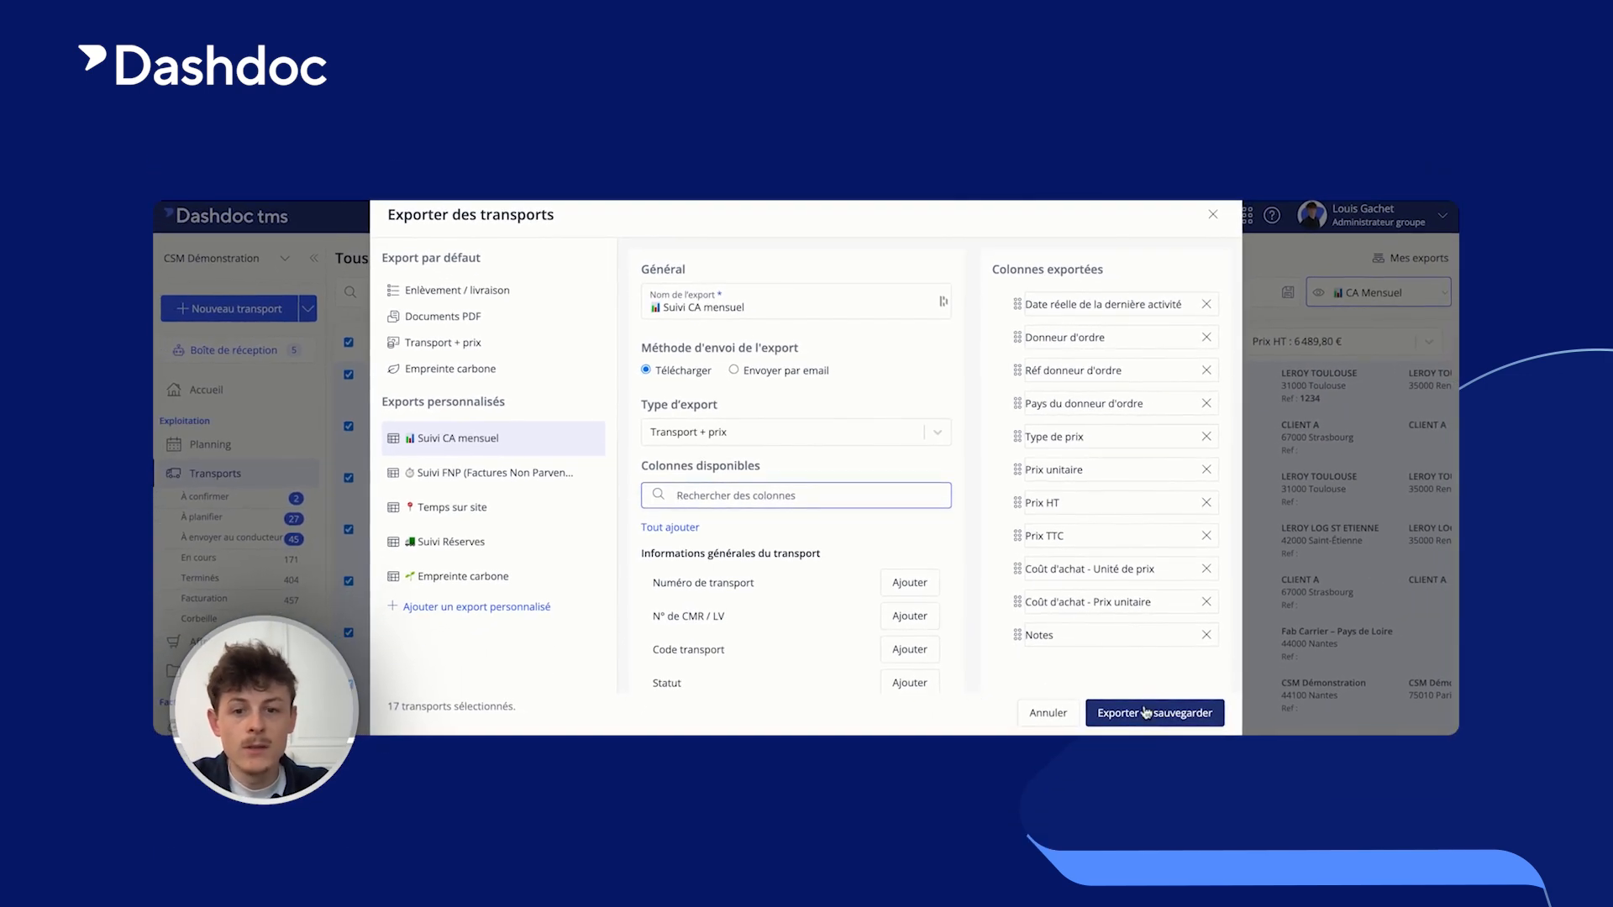
click(1215, 218)
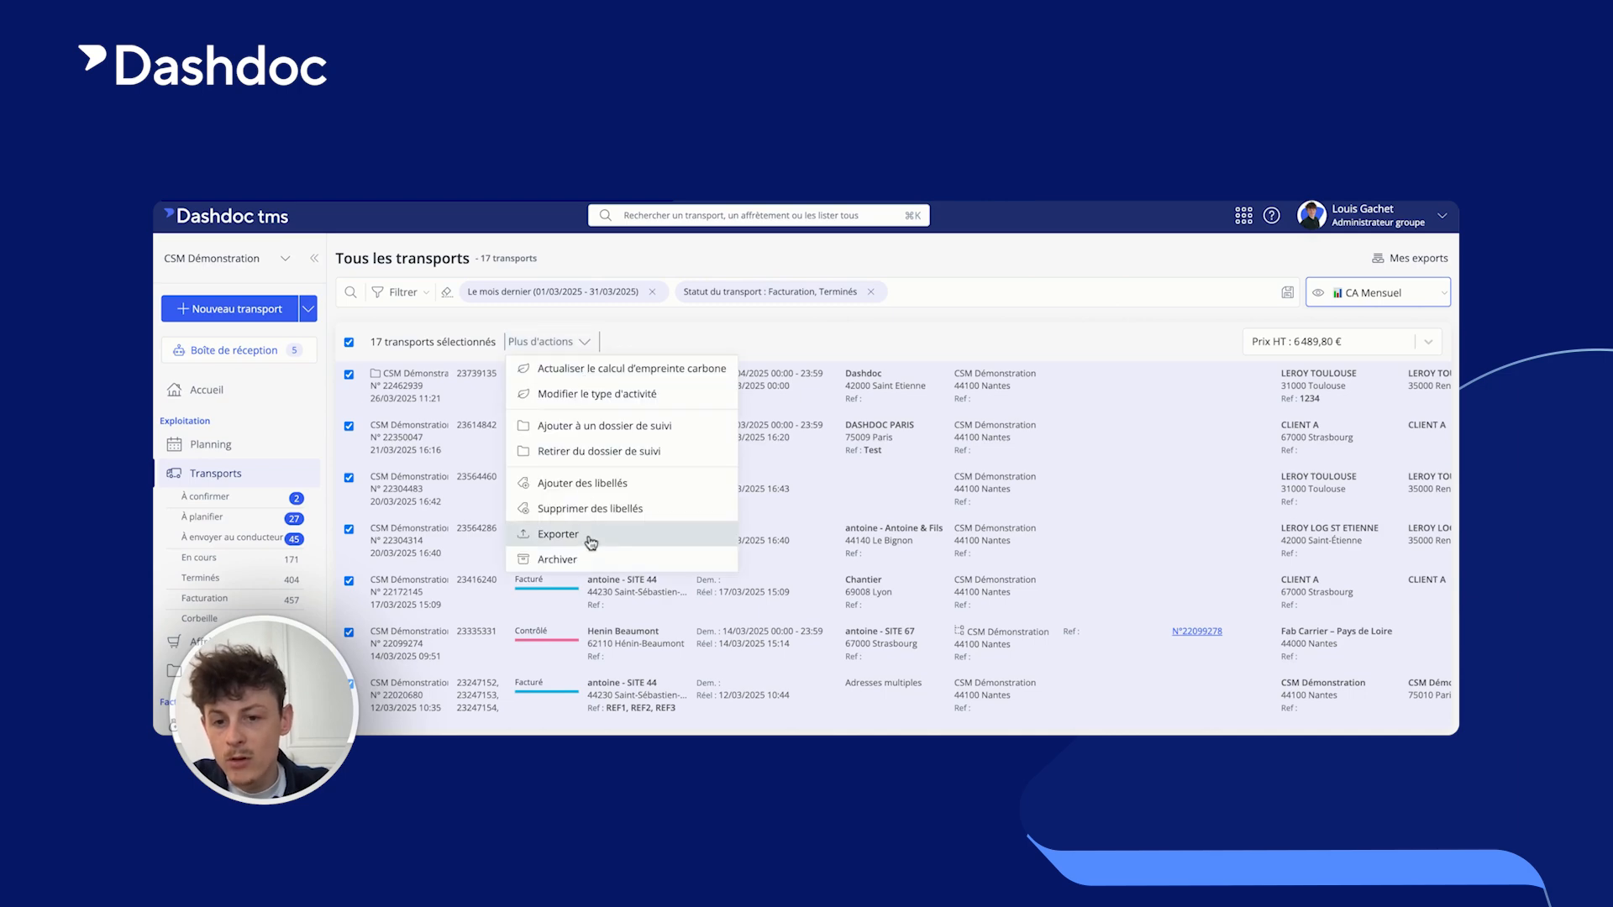
click(558, 534)
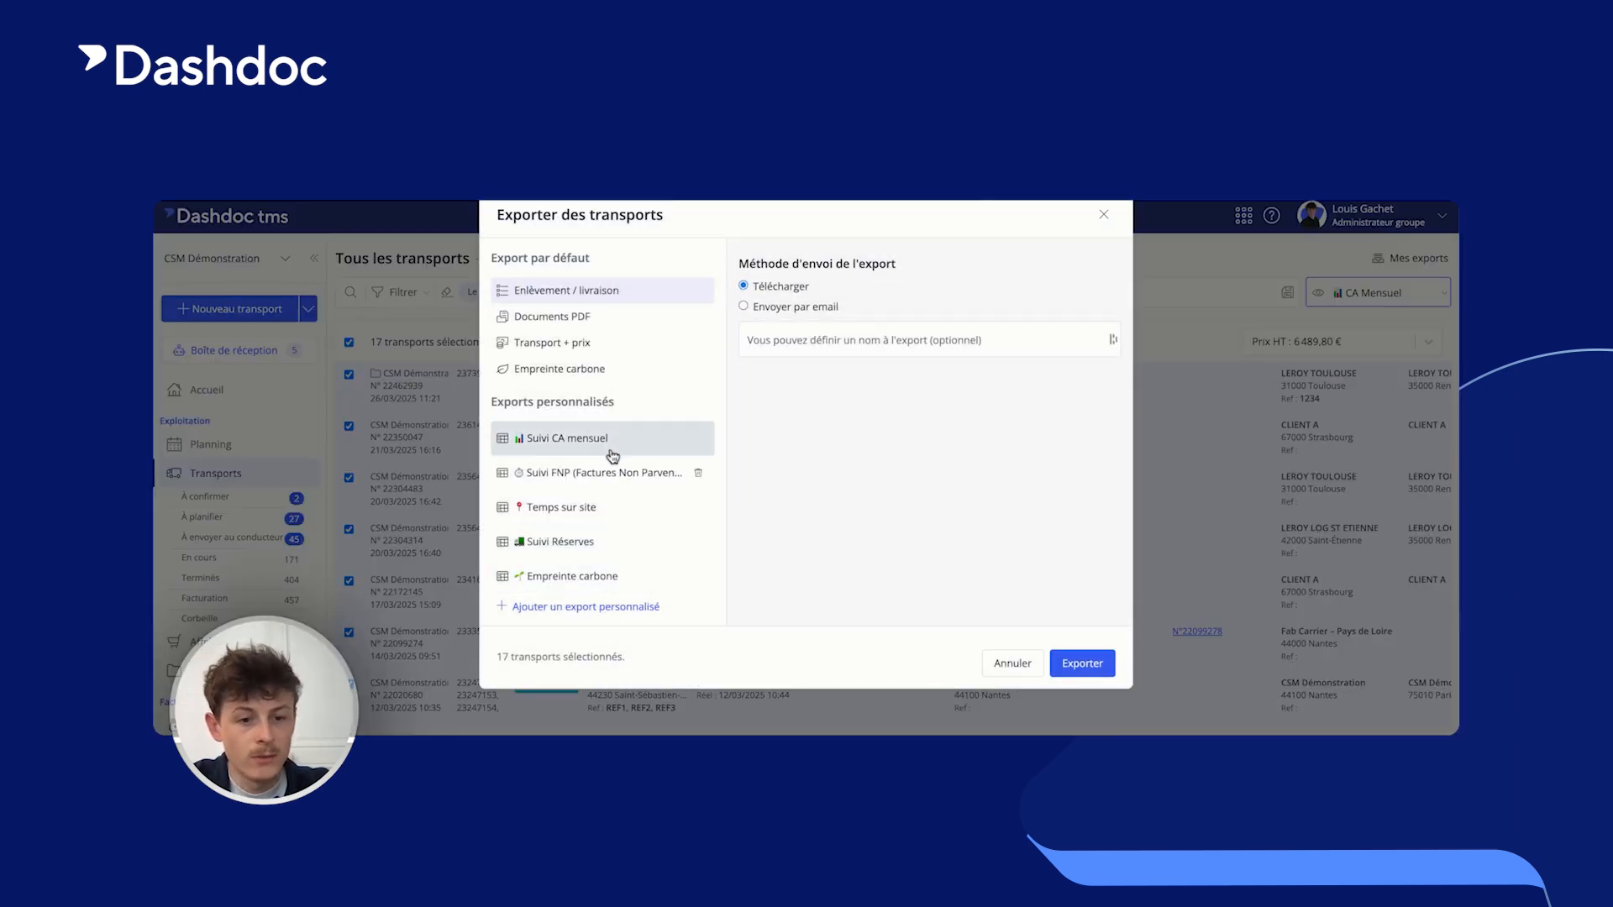
click(613, 454)
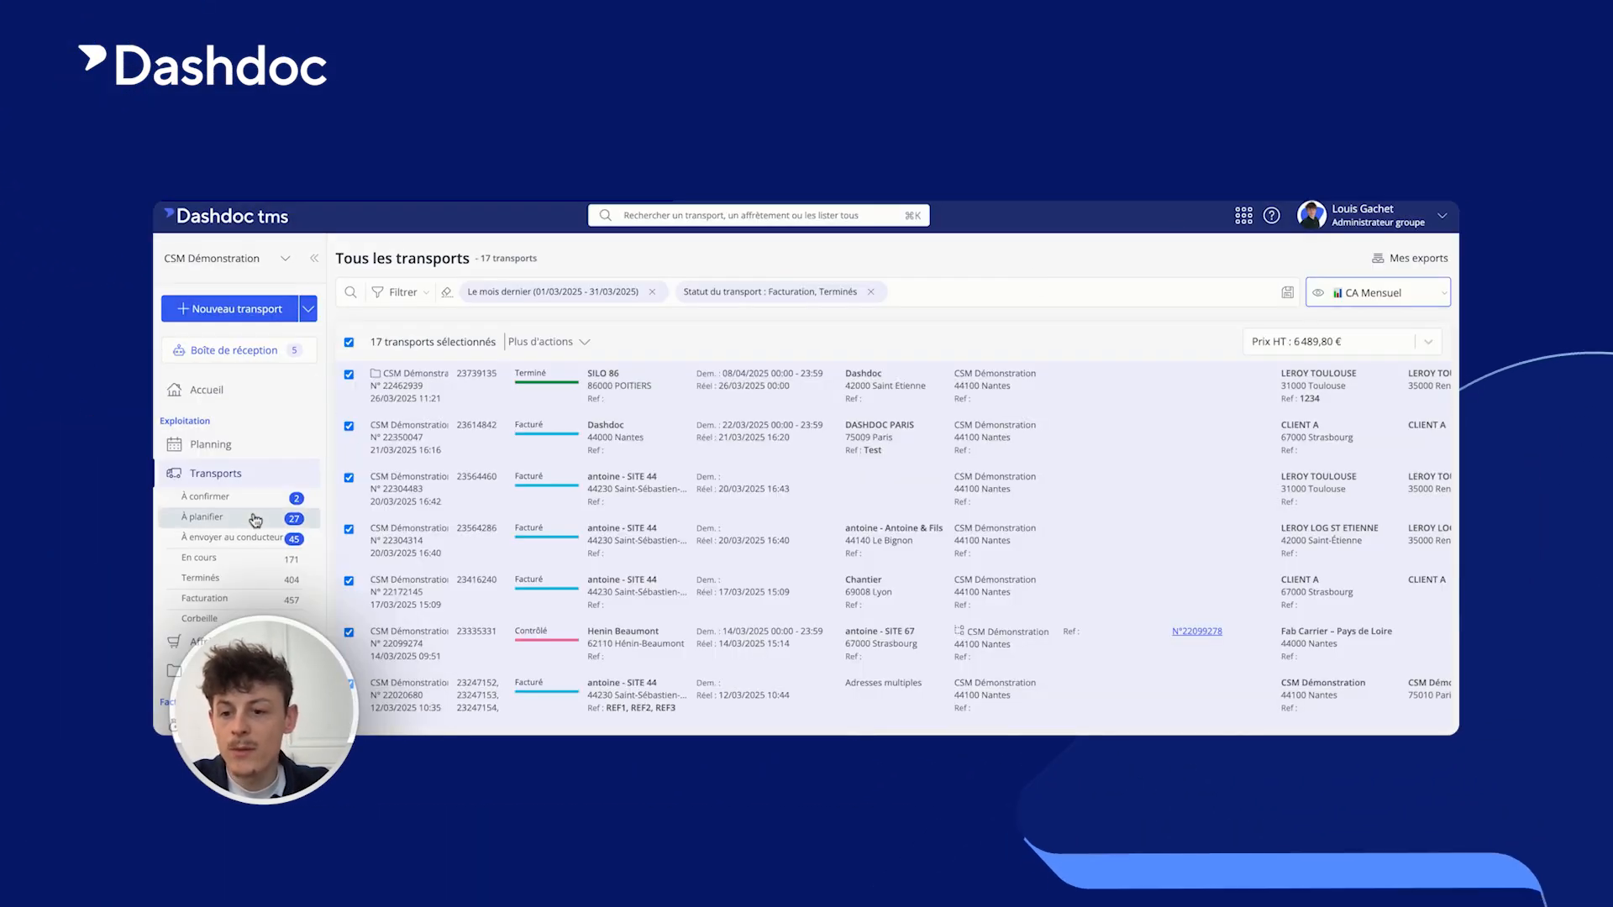
Step: Go to the sales invoices (Facturation de ventes) and look through the saved views offered for the invoice list
scroll(256, 521, down, 3)
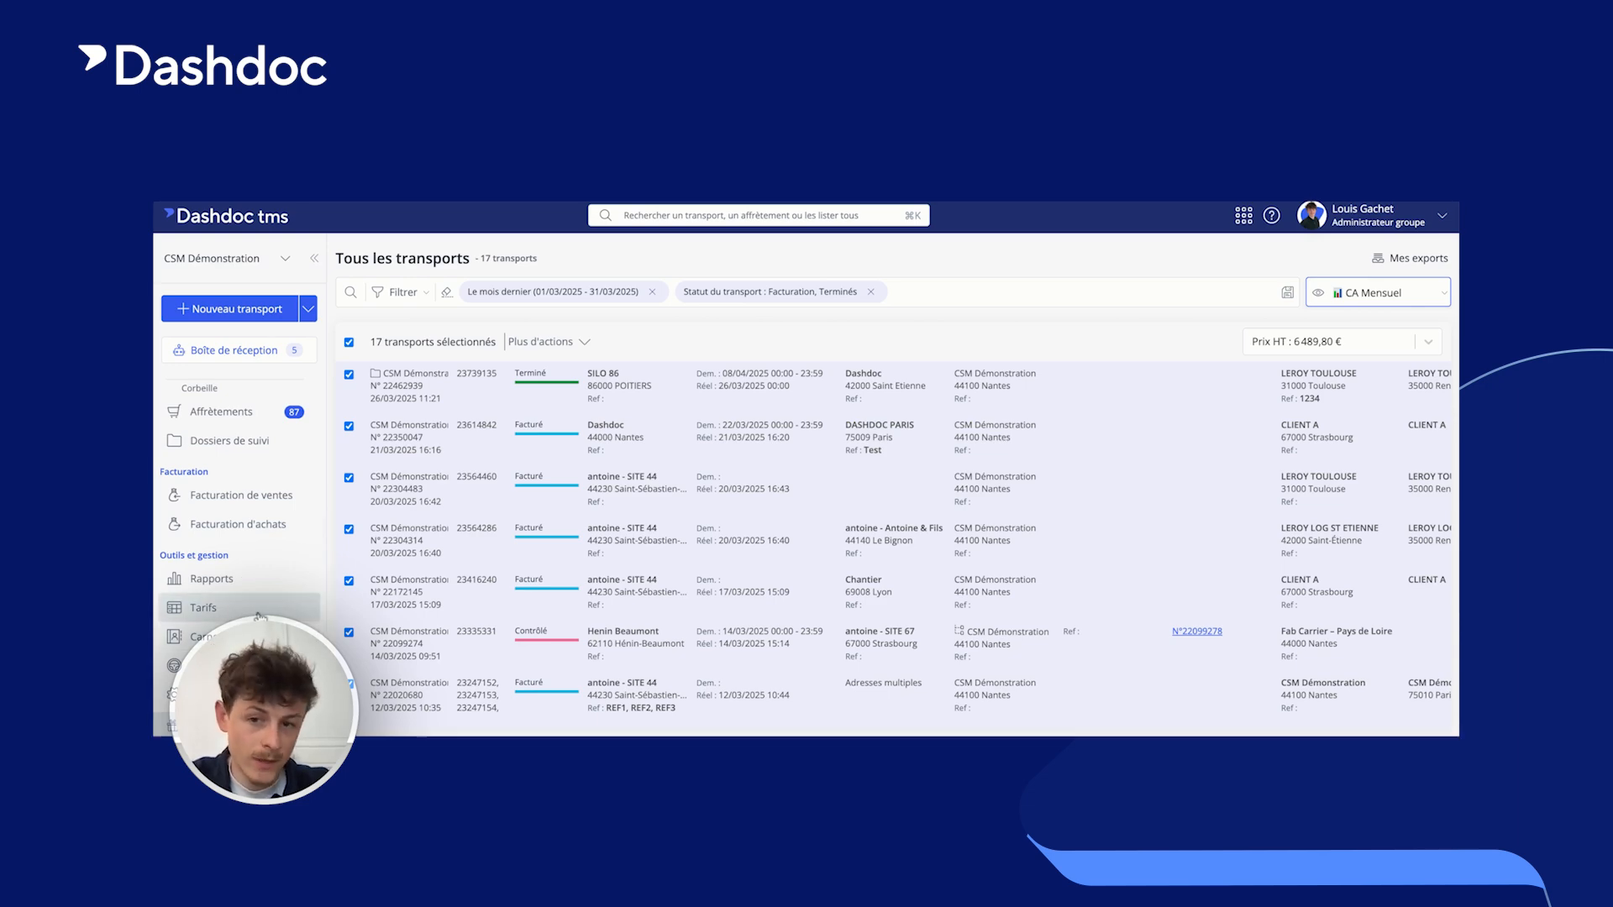
click(241, 495)
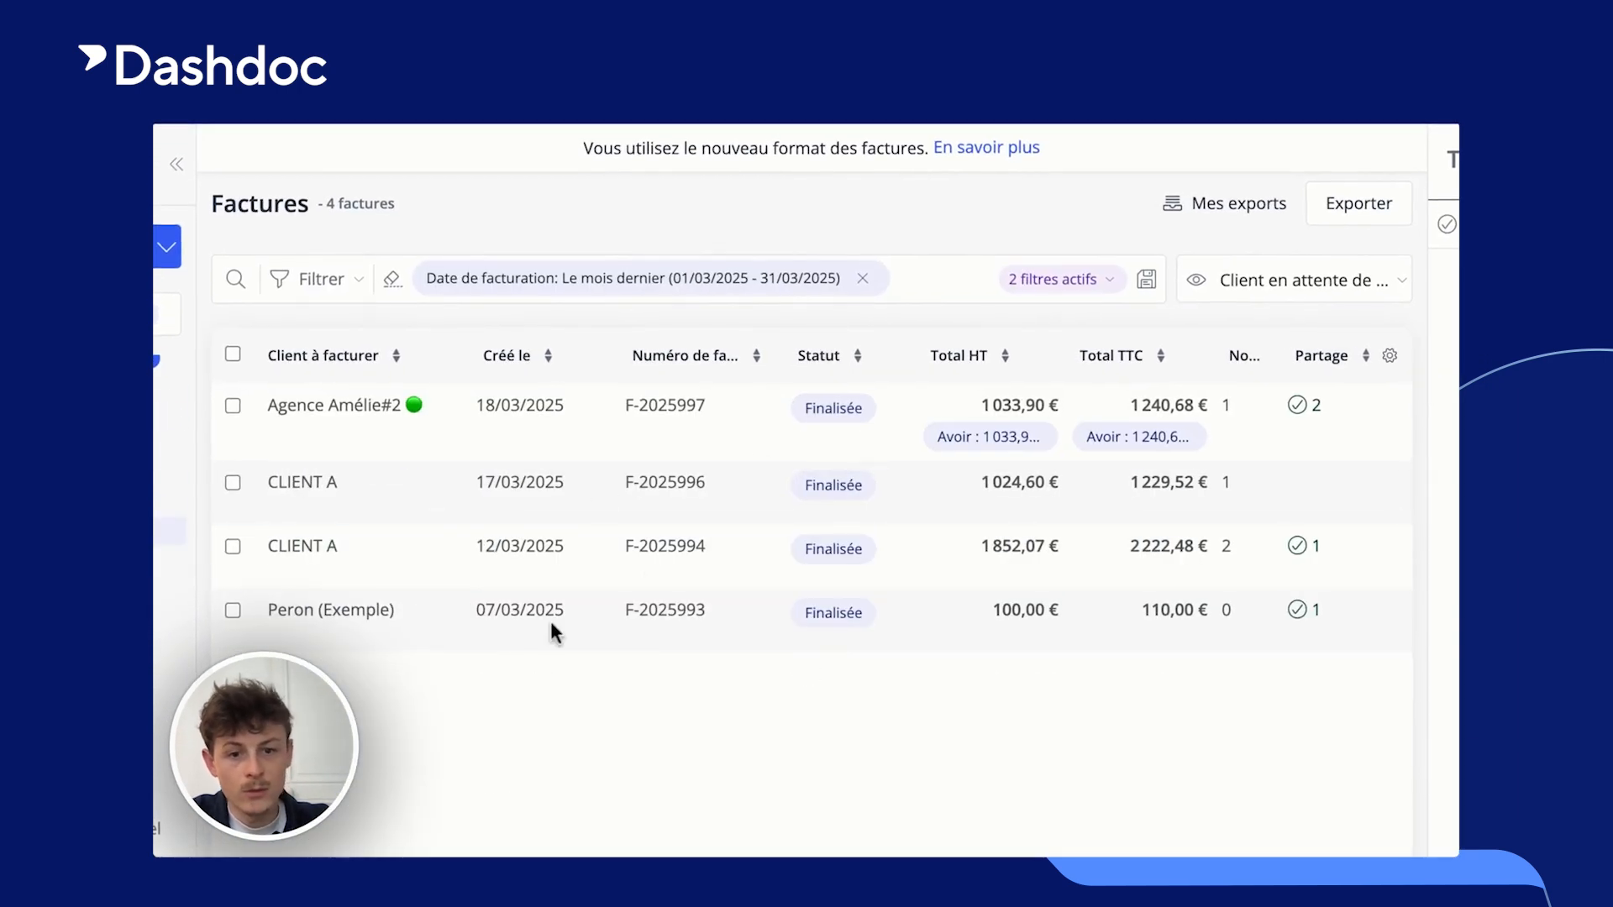
click(1326, 280)
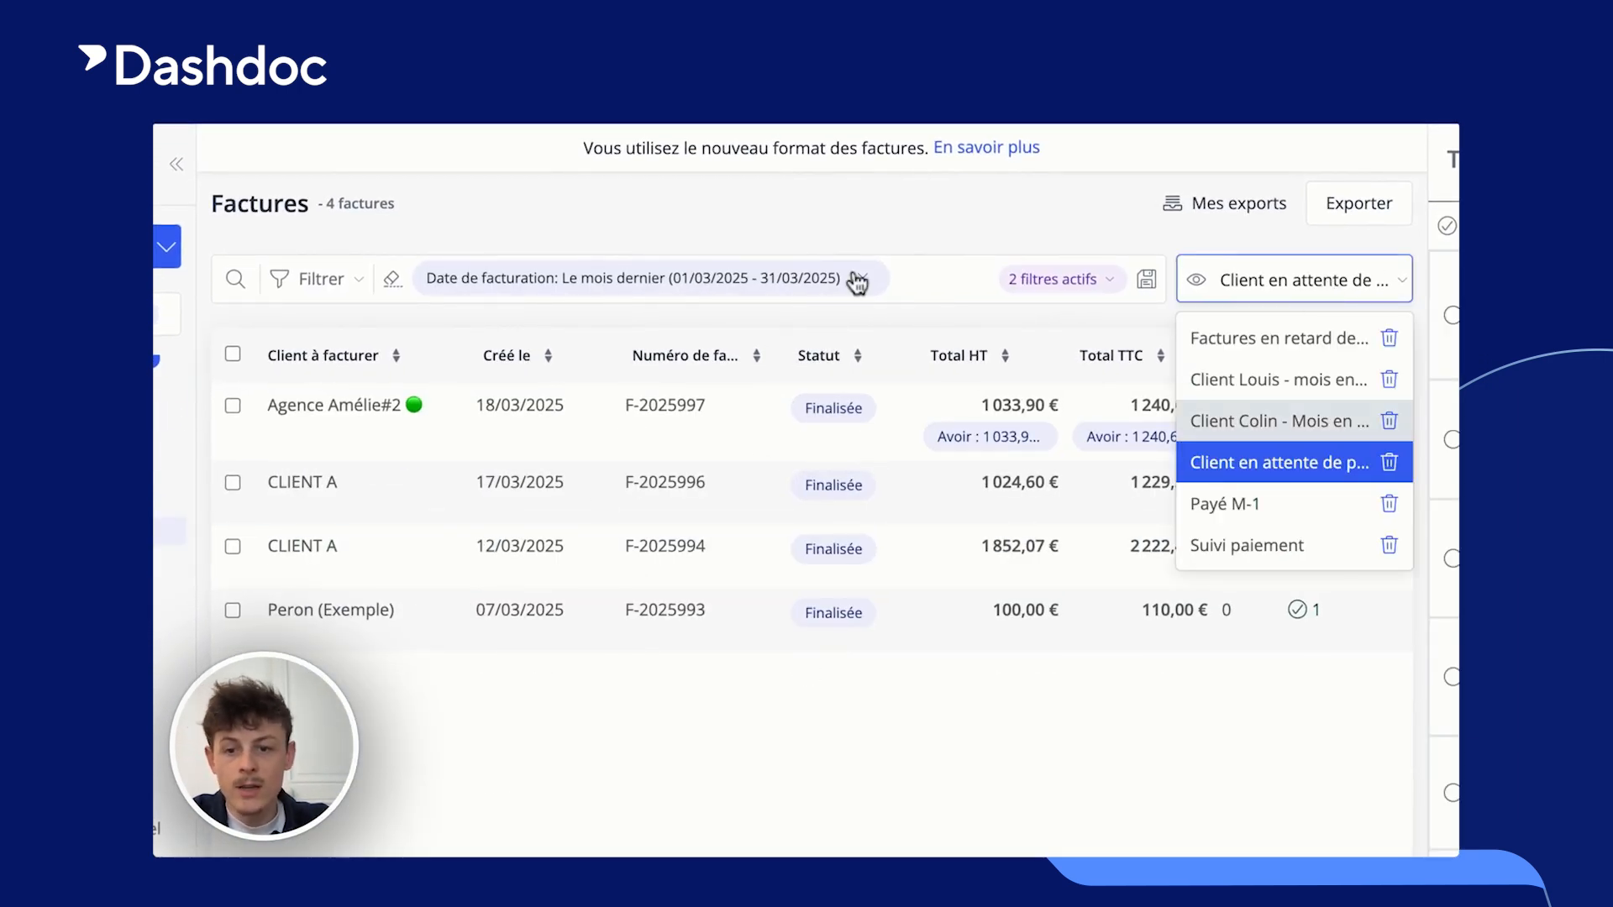
click(702, 189)
Step: Select all of last month's listed invoices and open their export with the custom export CA facturé mensuel
click(233, 353)
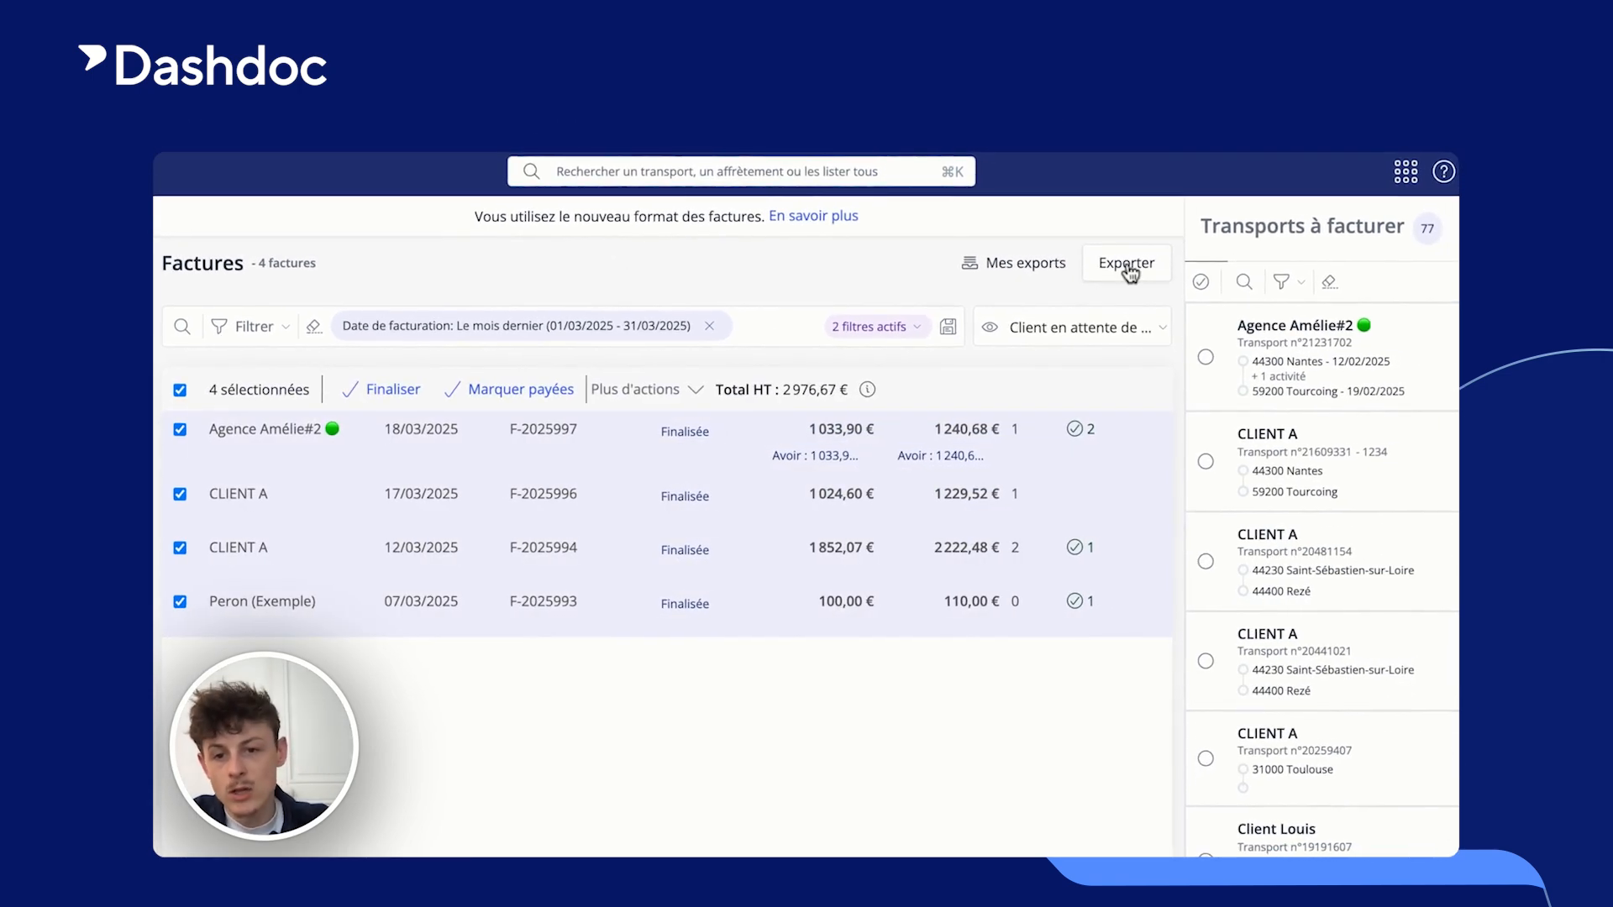
click(1126, 265)
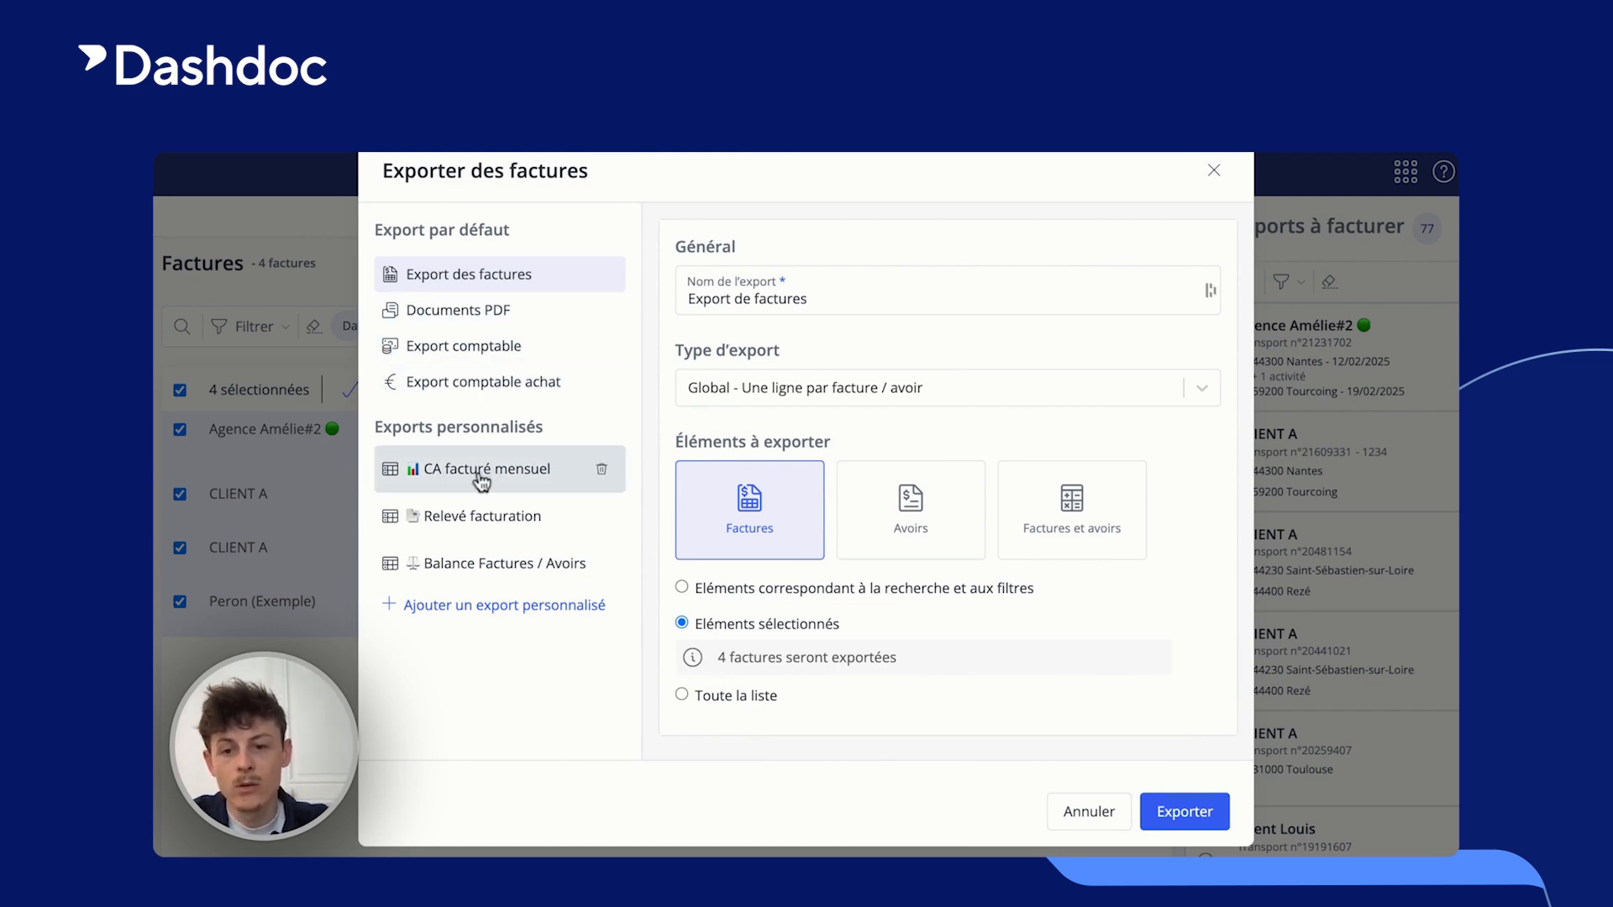
click(510, 465)
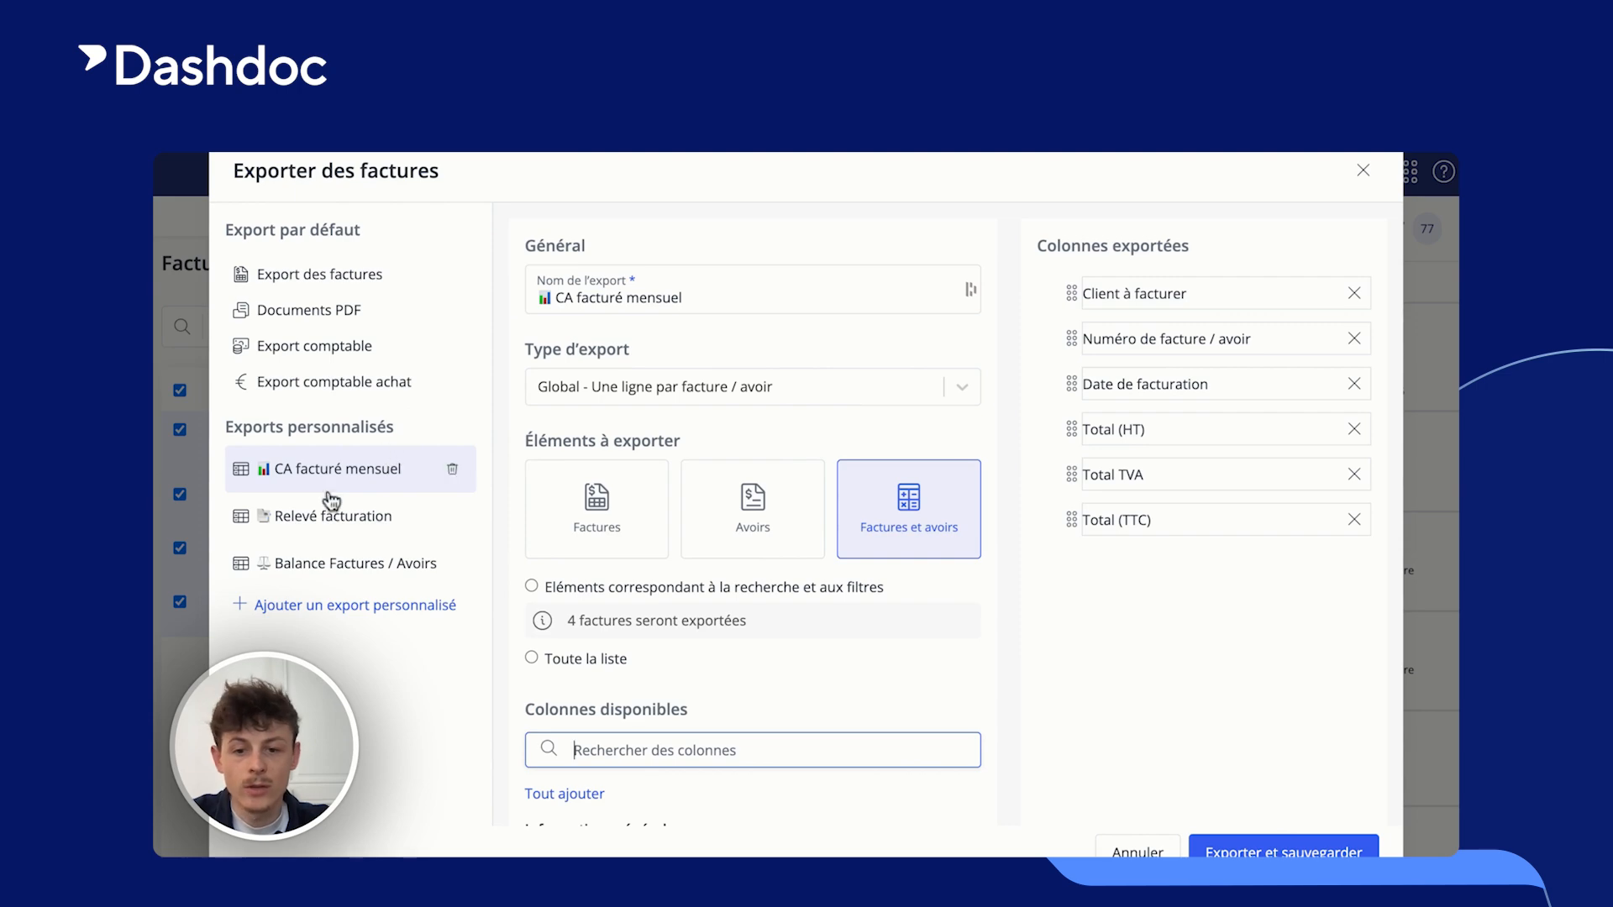